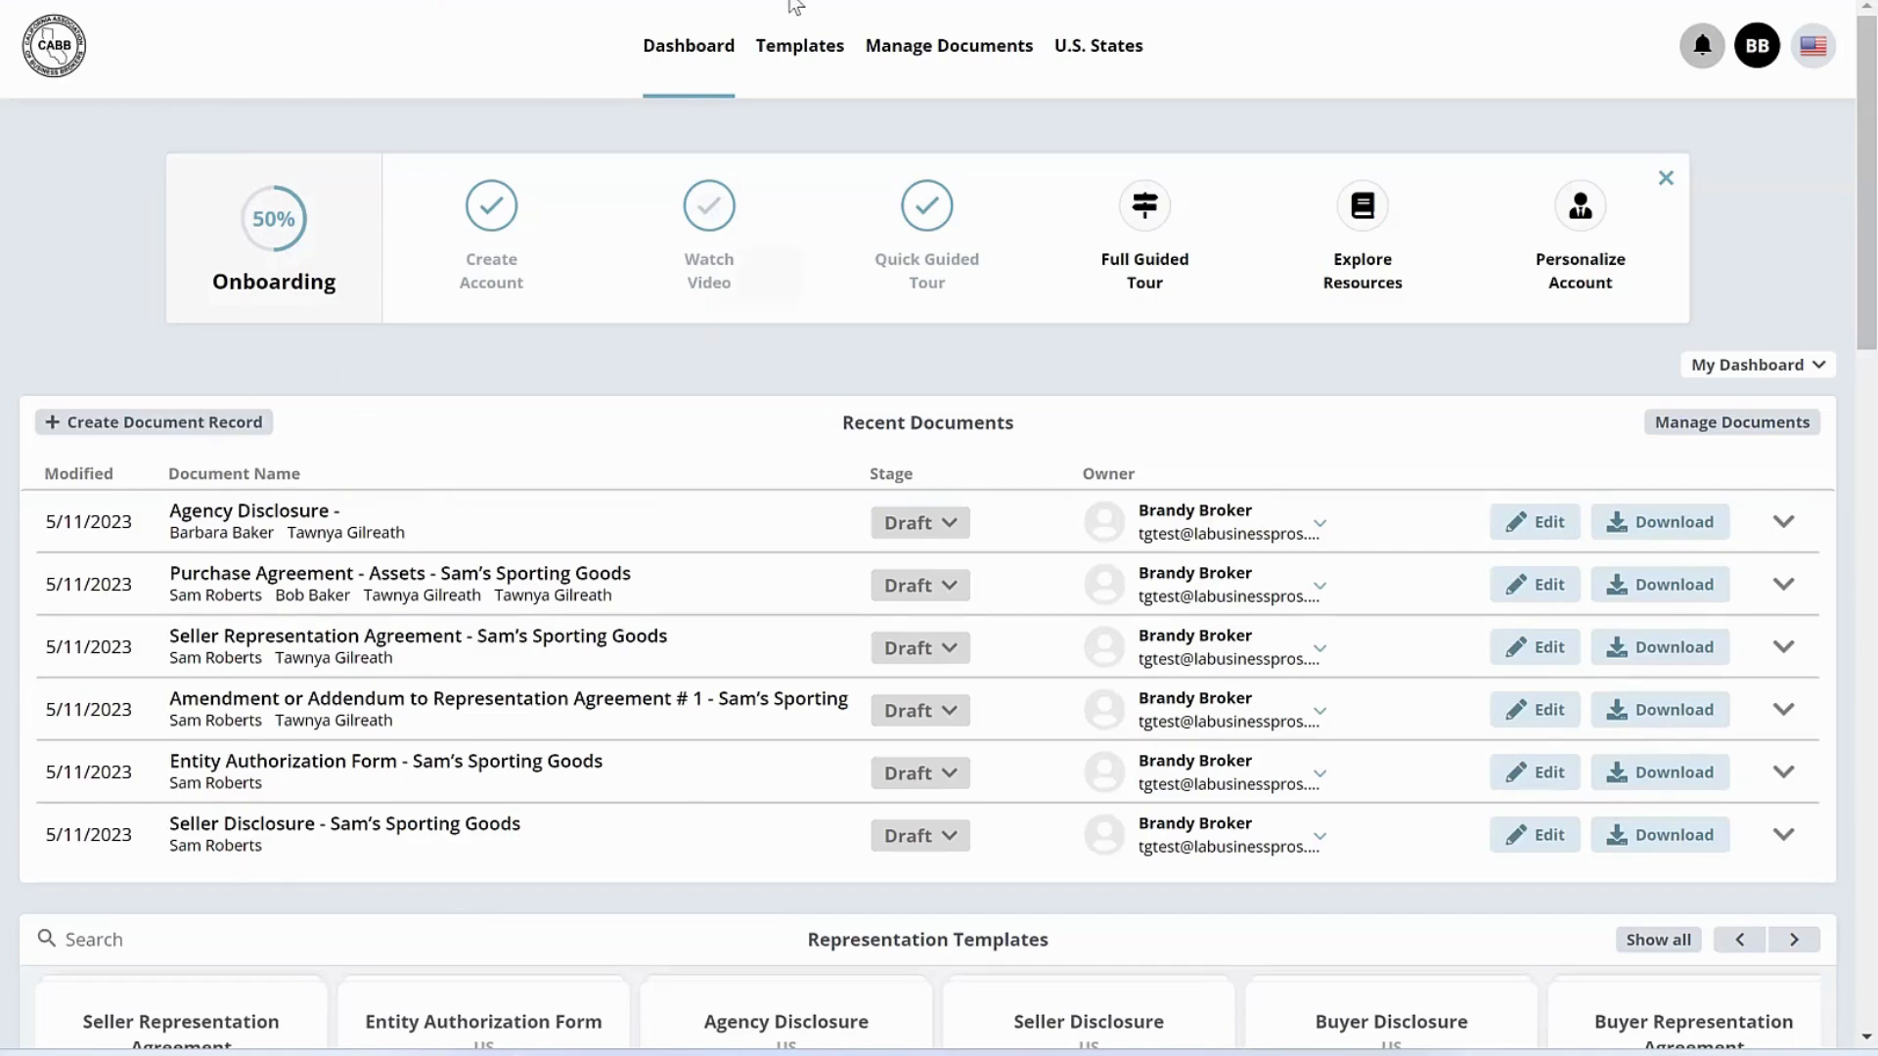
Search the managed document records for "purch".
{"action": "left_click", "coordinate": [956, 51]}
{"action": "left_click", "coordinate": [543, 173]}
{"action": "type", "text": "pur"}
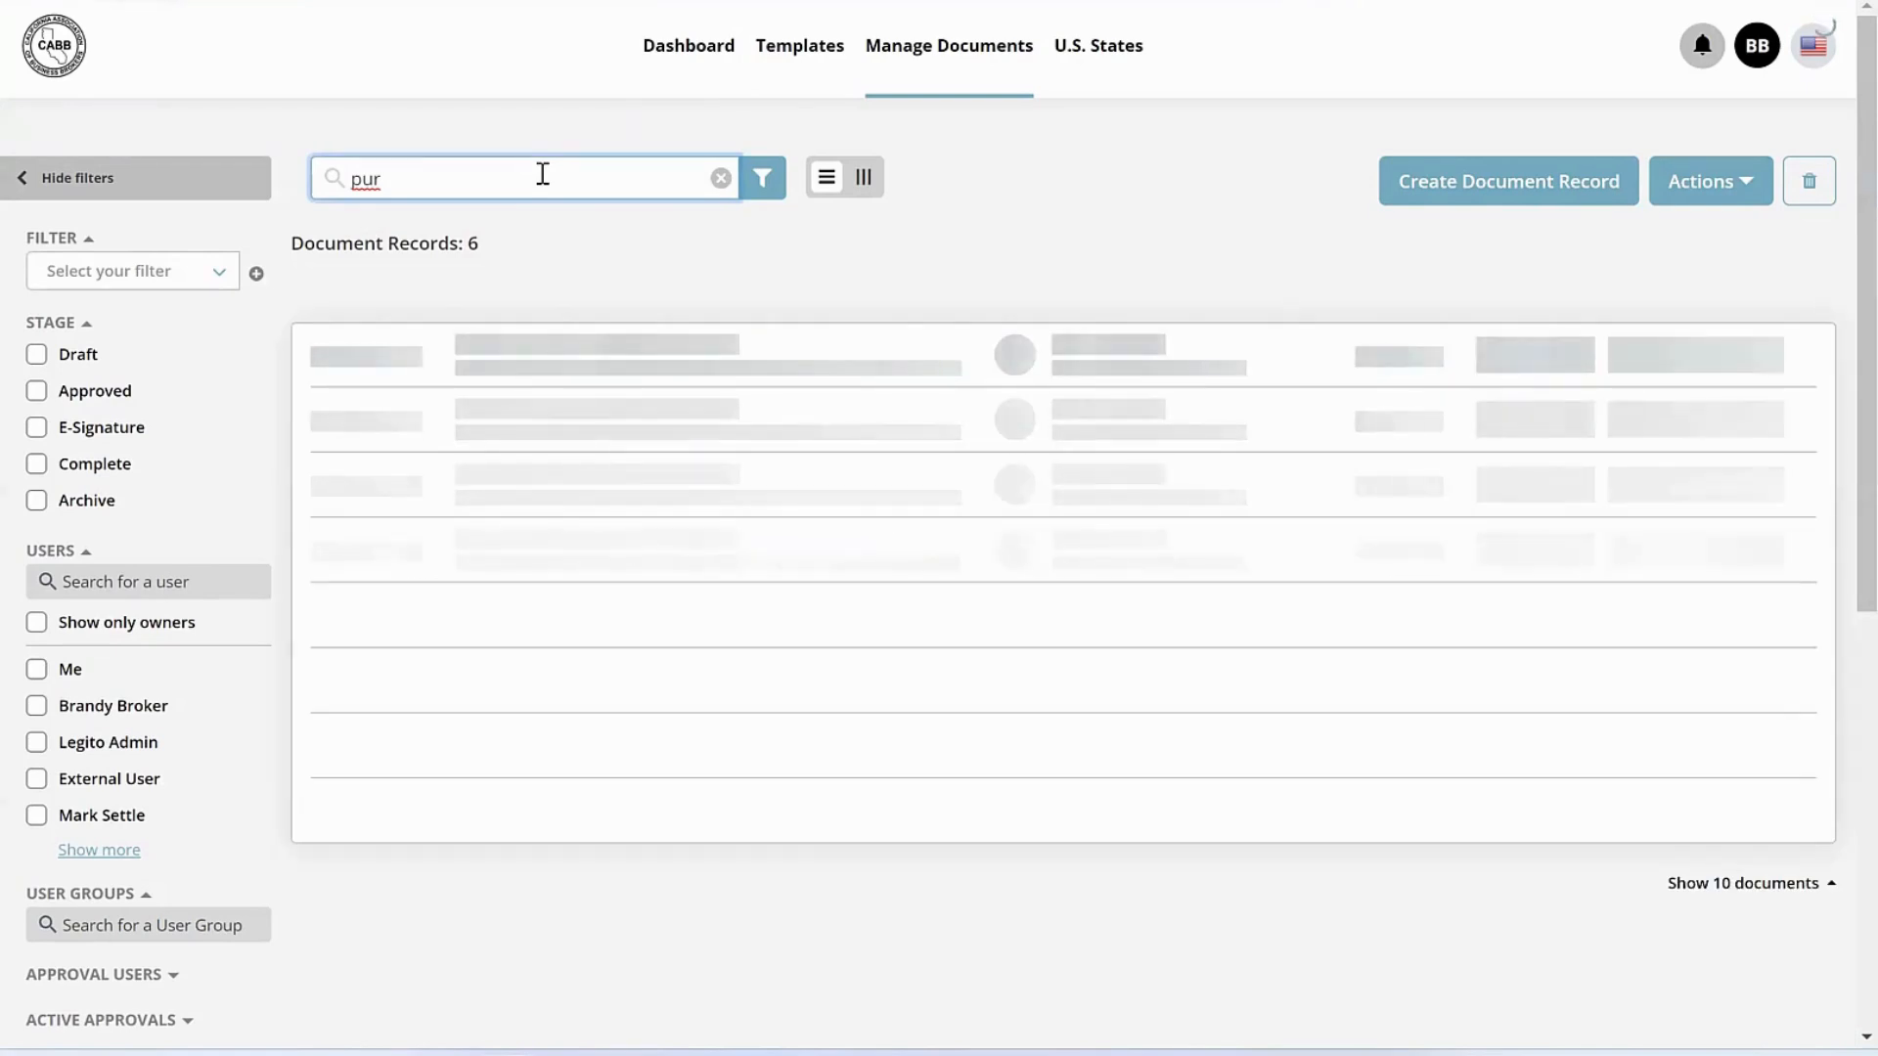
{"action": "type", "text": "ch"}
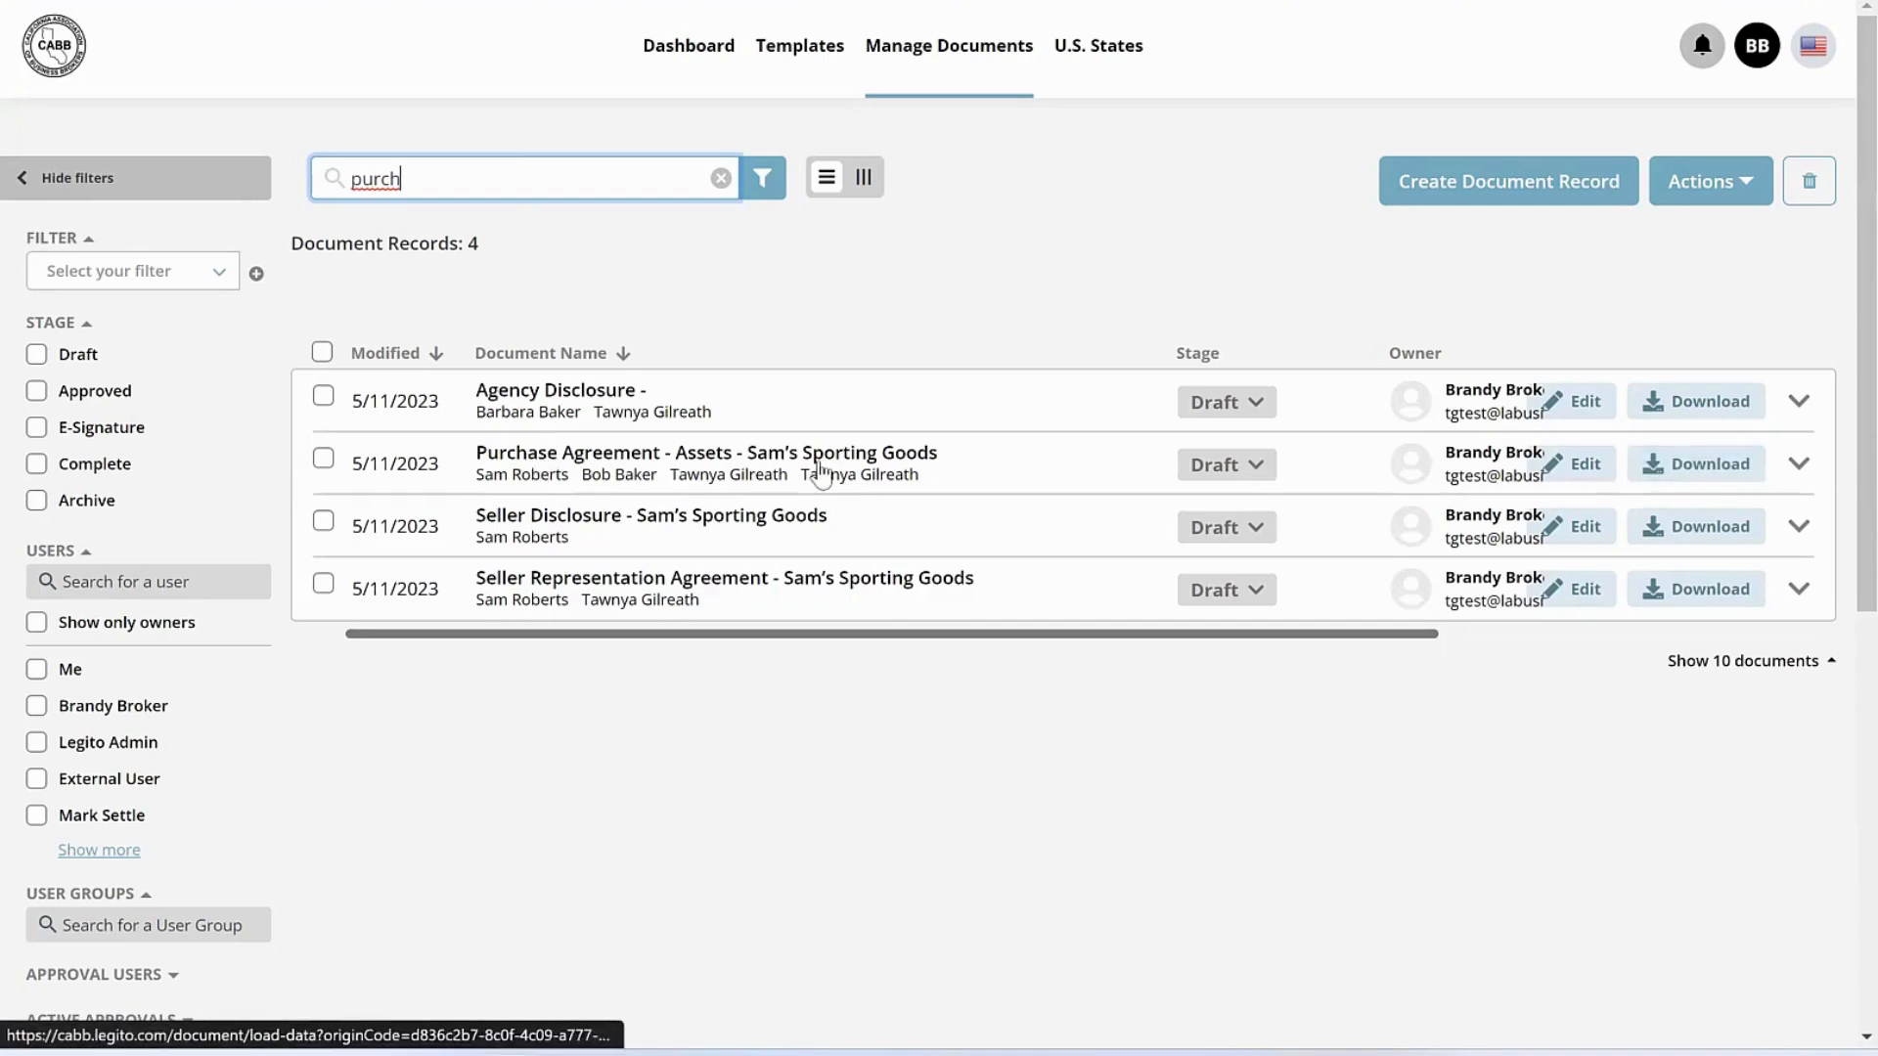
Create an Allocation of Purchase Price from the associated templates of the Purchase Agreement - Assets record for Sam's Sporting Goods.
{"action": "left_click", "coordinate": [1800, 464]}
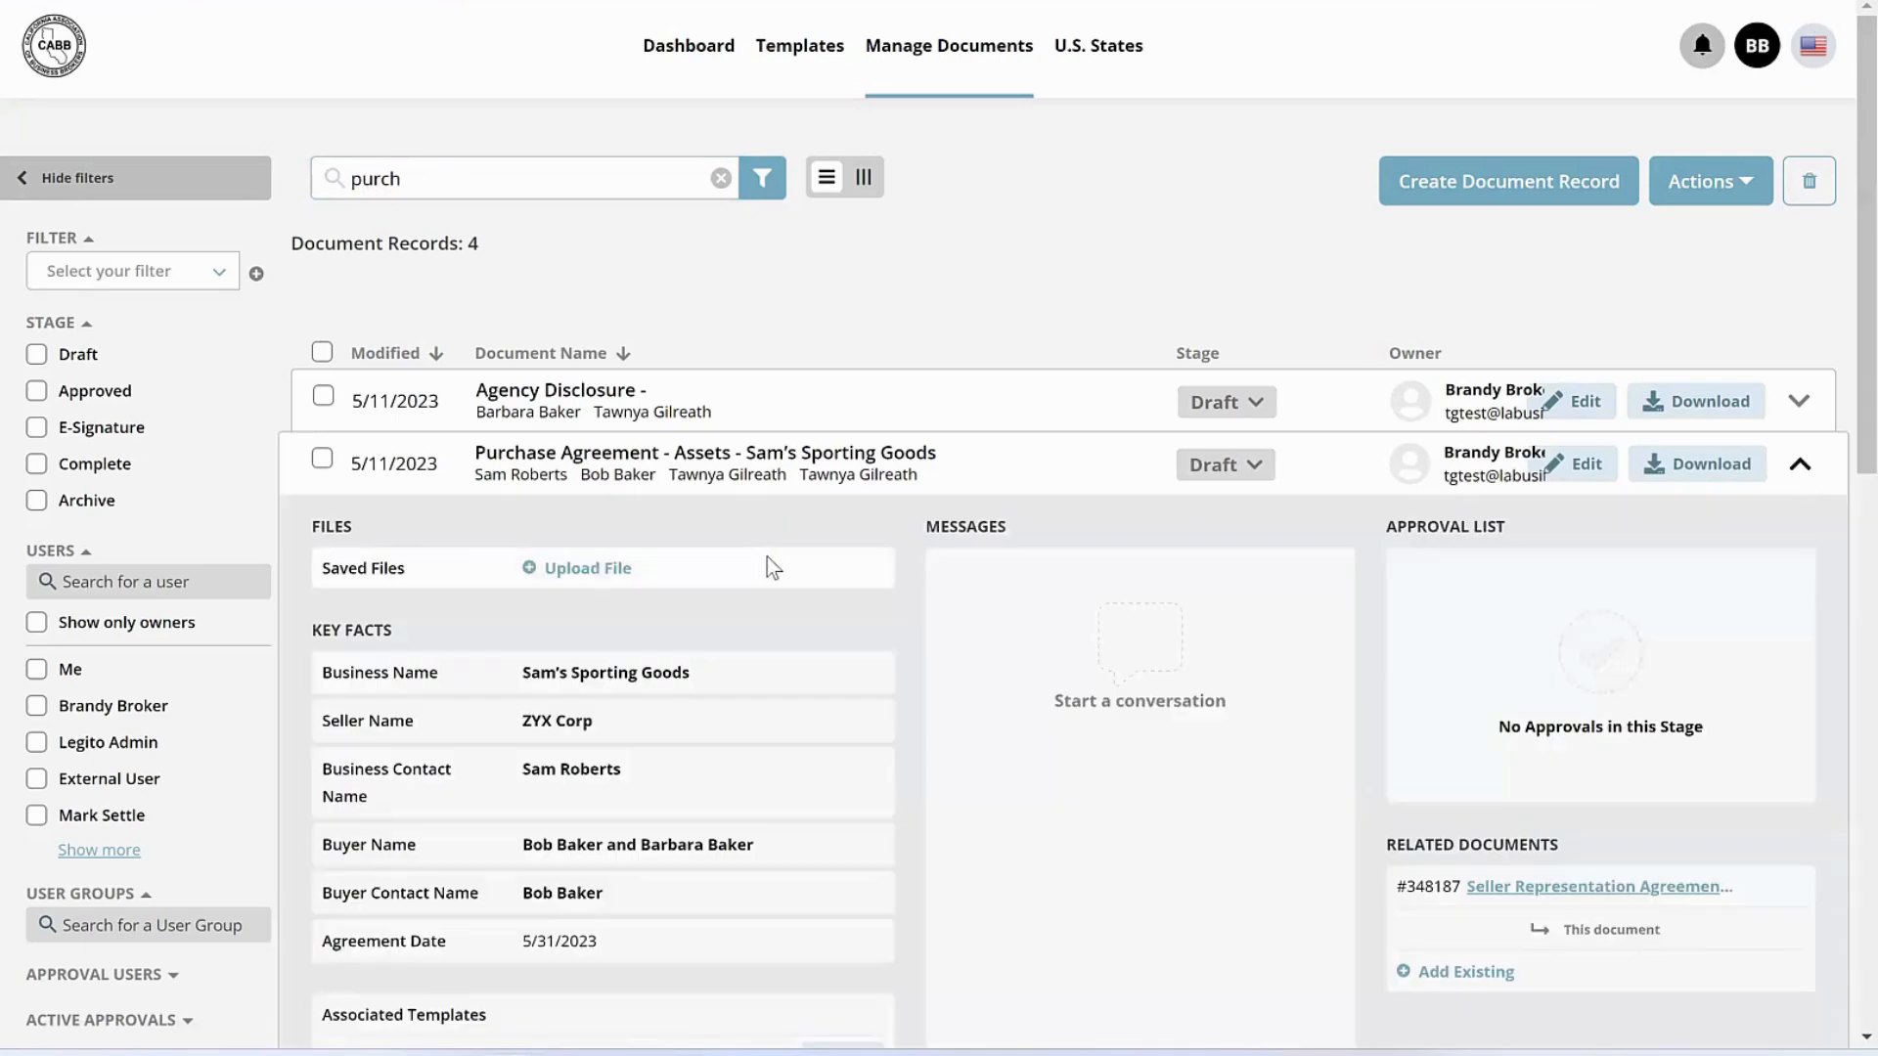
{"action": "scroll", "coordinate": [766, 557], "scroll_direction": "down", "scroll_amount": 3}
{"action": "scroll", "coordinate": [766, 556], "scroll_direction": "down", "scroll_amount": 4}
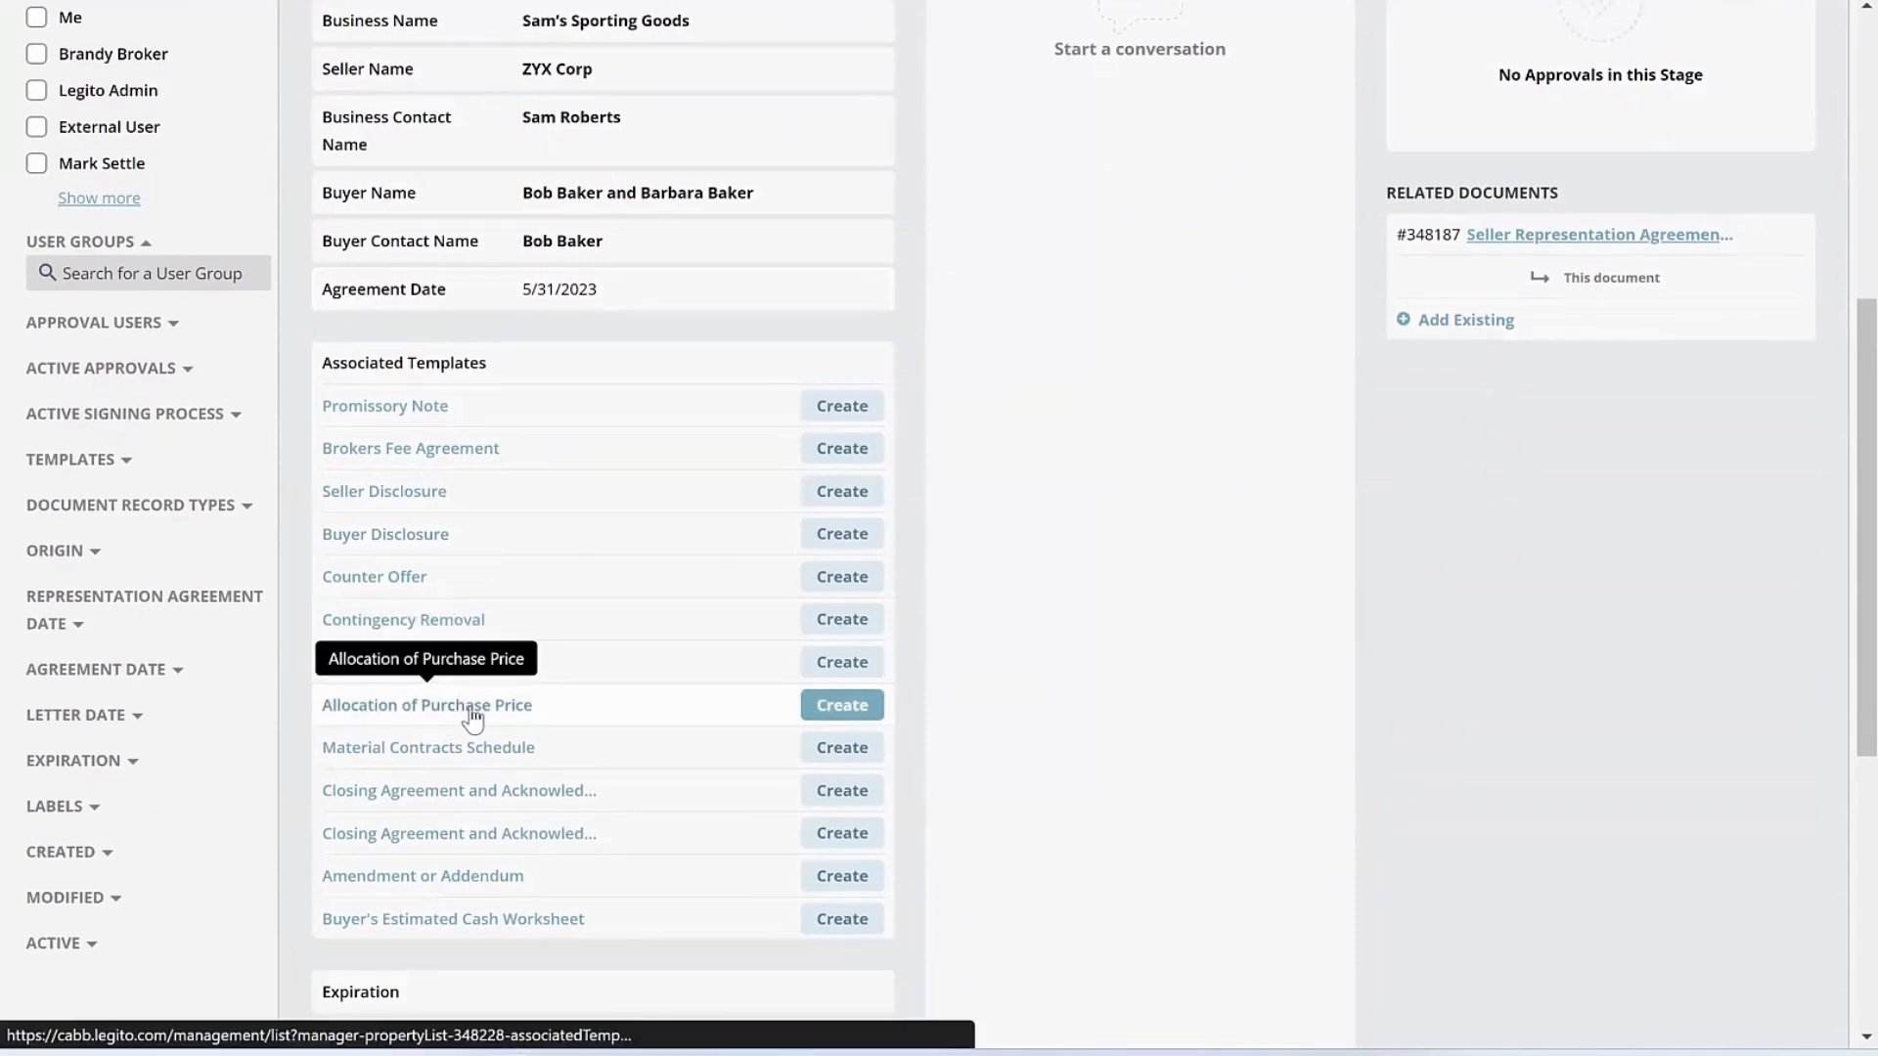
{"action": "left_click", "coordinate": [839, 705]}
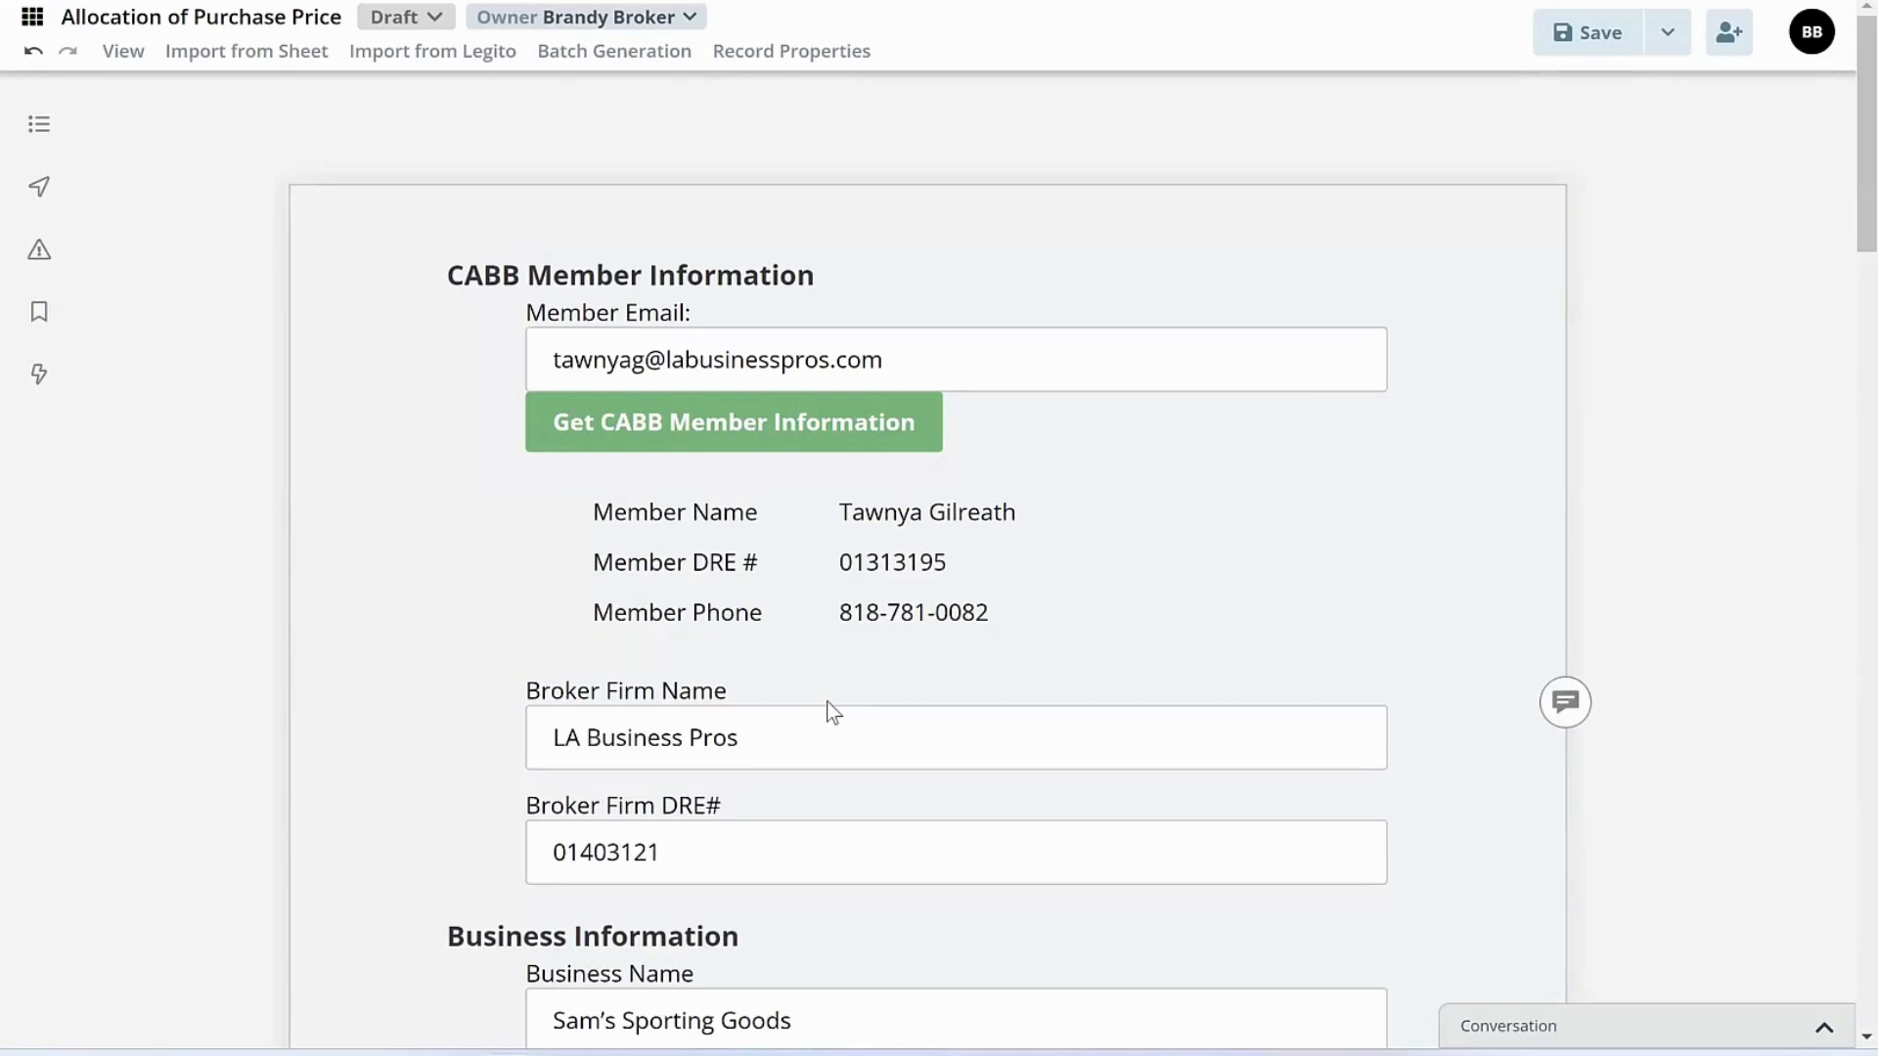
Review the prefilled member, business and buyer information in the form, down to the Allocation of Purchase Price table.
{"action": "scroll", "coordinate": [926, 554], "scroll_direction": "down", "scroll_amount": 5}
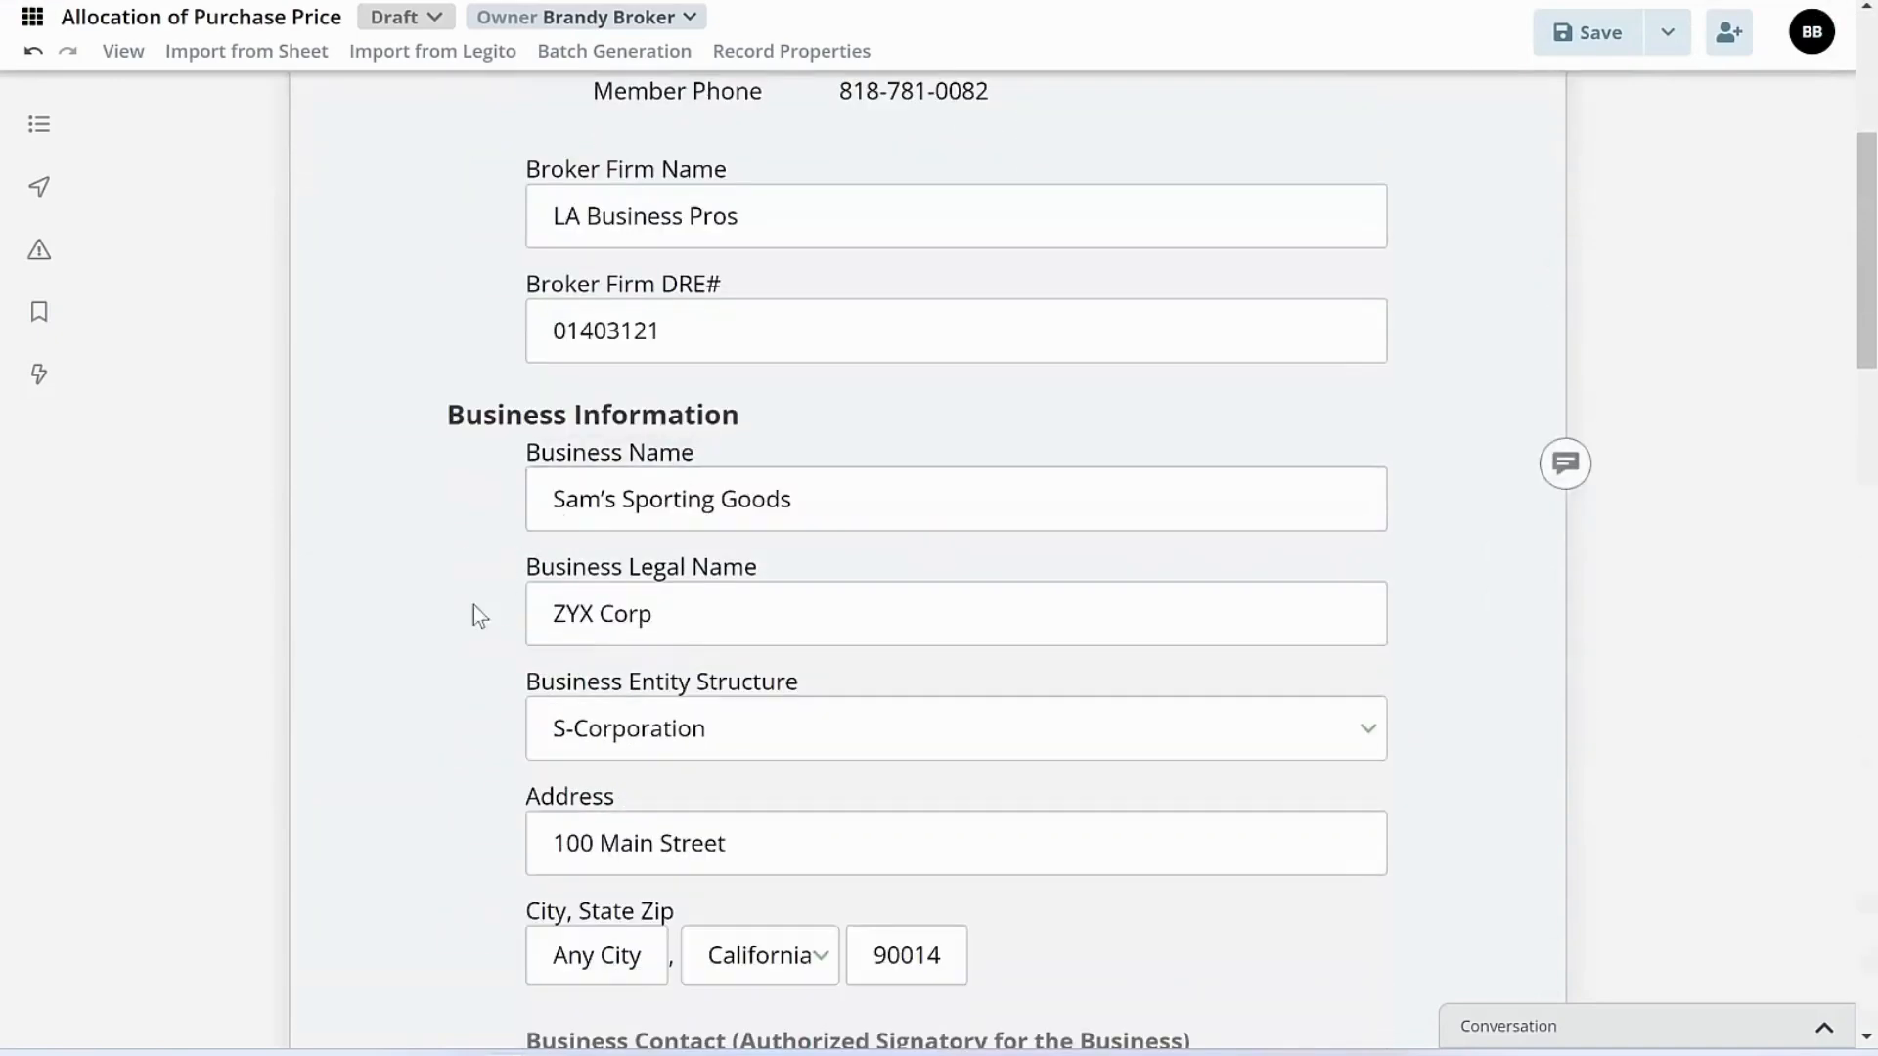
{"action": "scroll", "coordinate": [483, 587], "scroll_direction": "down", "scroll_amount": 5}
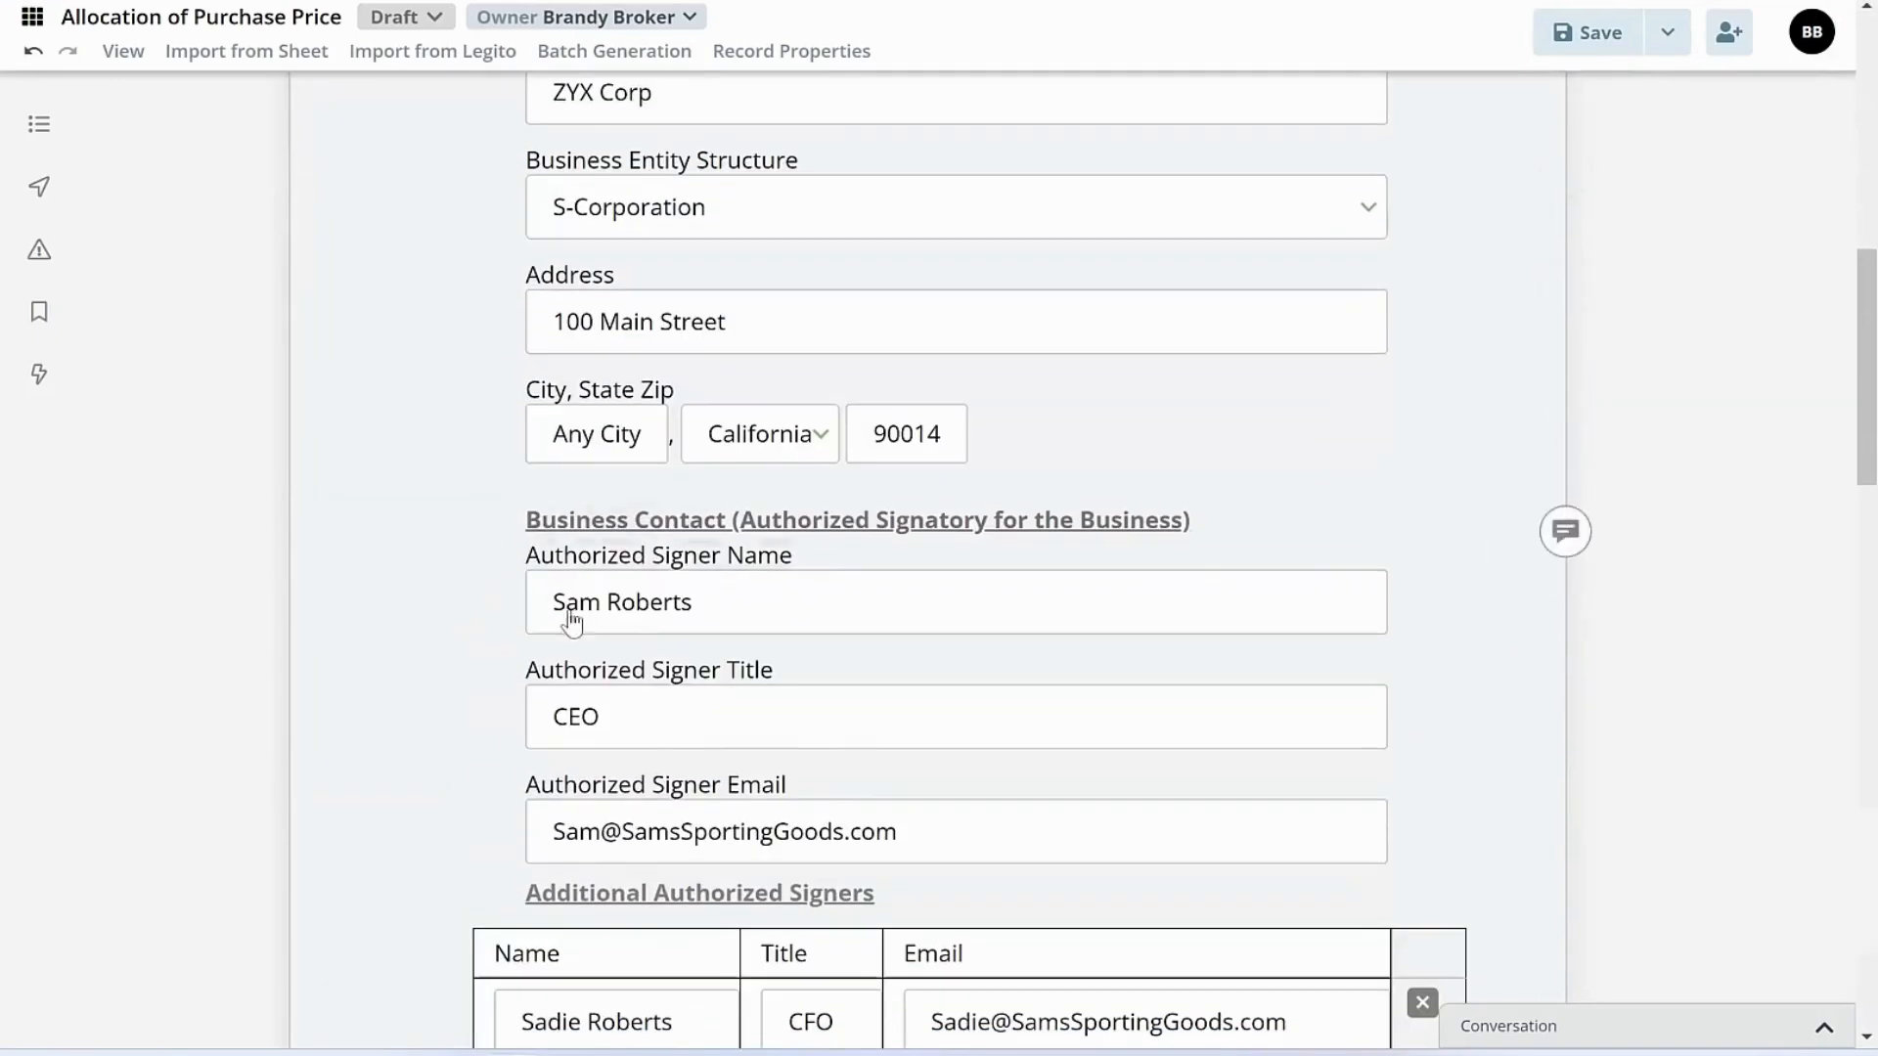
{"action": "scroll", "coordinate": [445, 675], "scroll_direction": "down", "scroll_amount": 5}
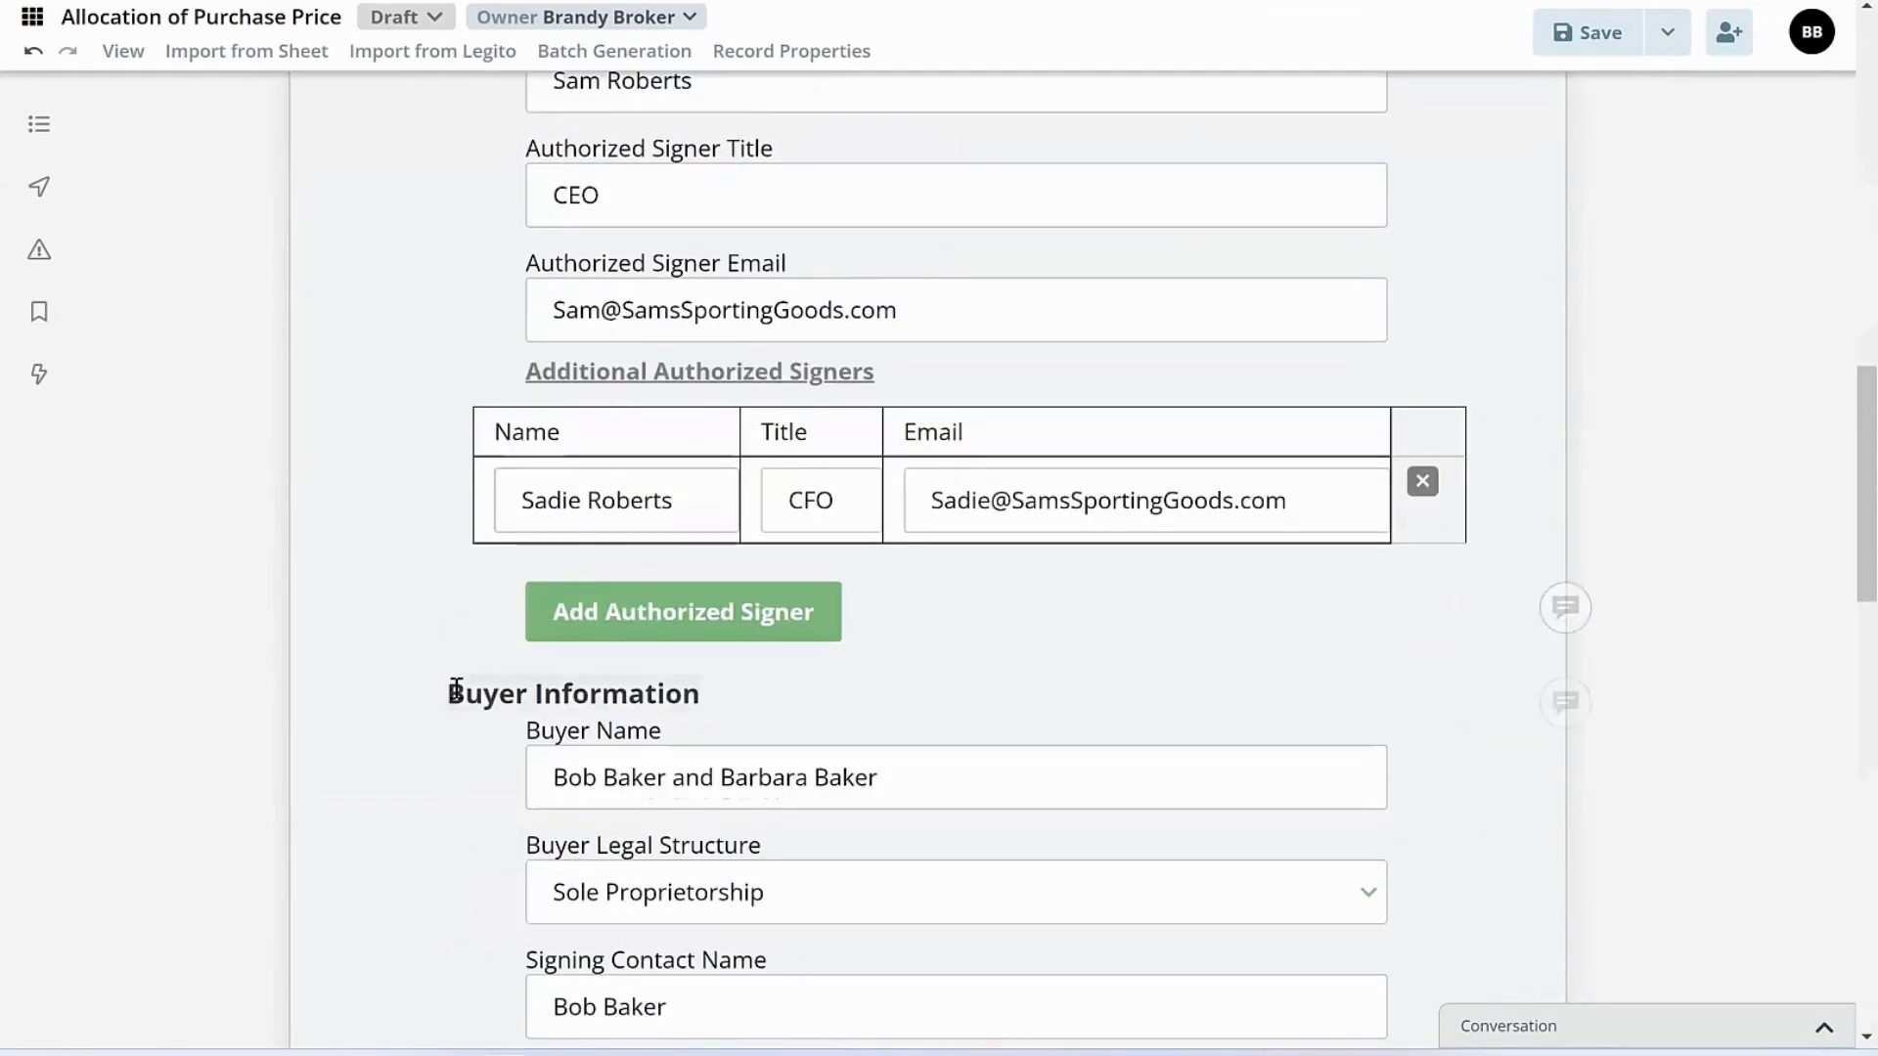
{"action": "scroll", "coordinate": [458, 674], "scroll_direction": "down", "scroll_amount": 3}
{"action": "scroll", "coordinate": [482, 631], "scroll_direction": "down", "scroll_amount": 1}
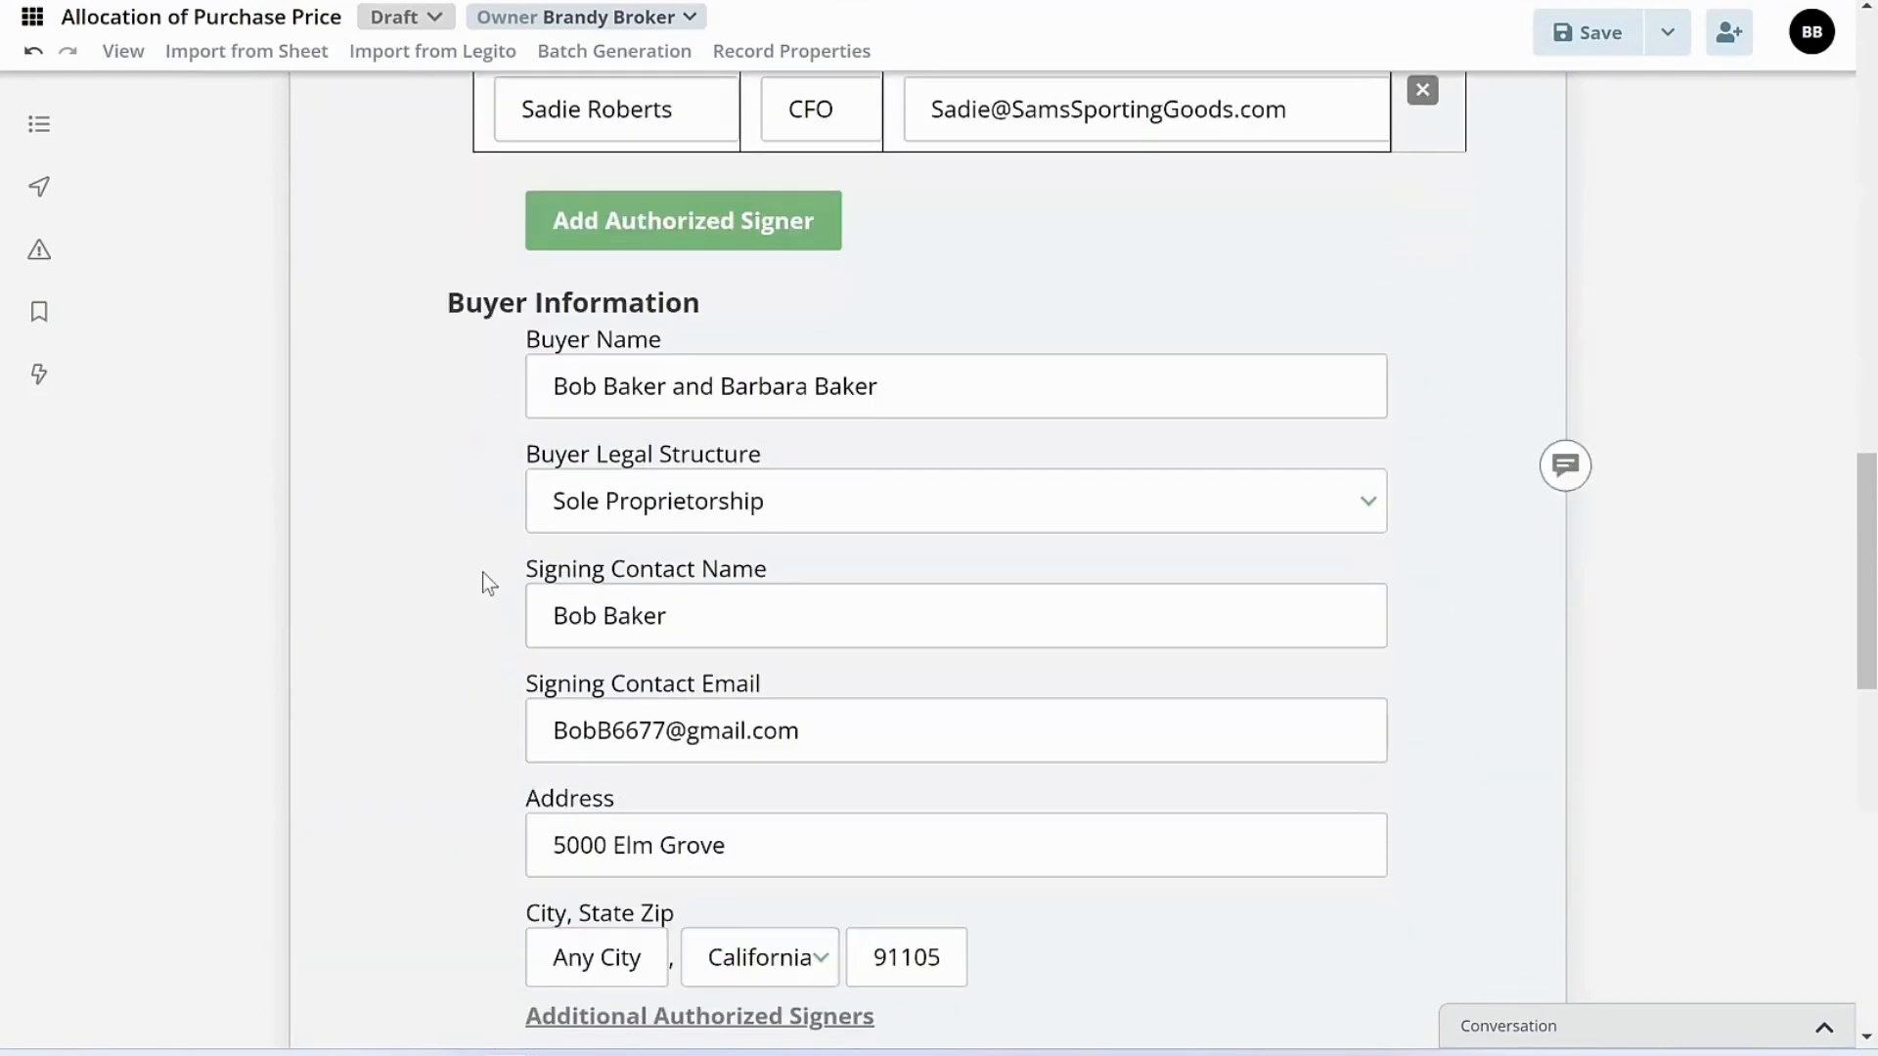
{"action": "scroll", "coordinate": [472, 673], "scroll_direction": "down", "scroll_amount": 5}
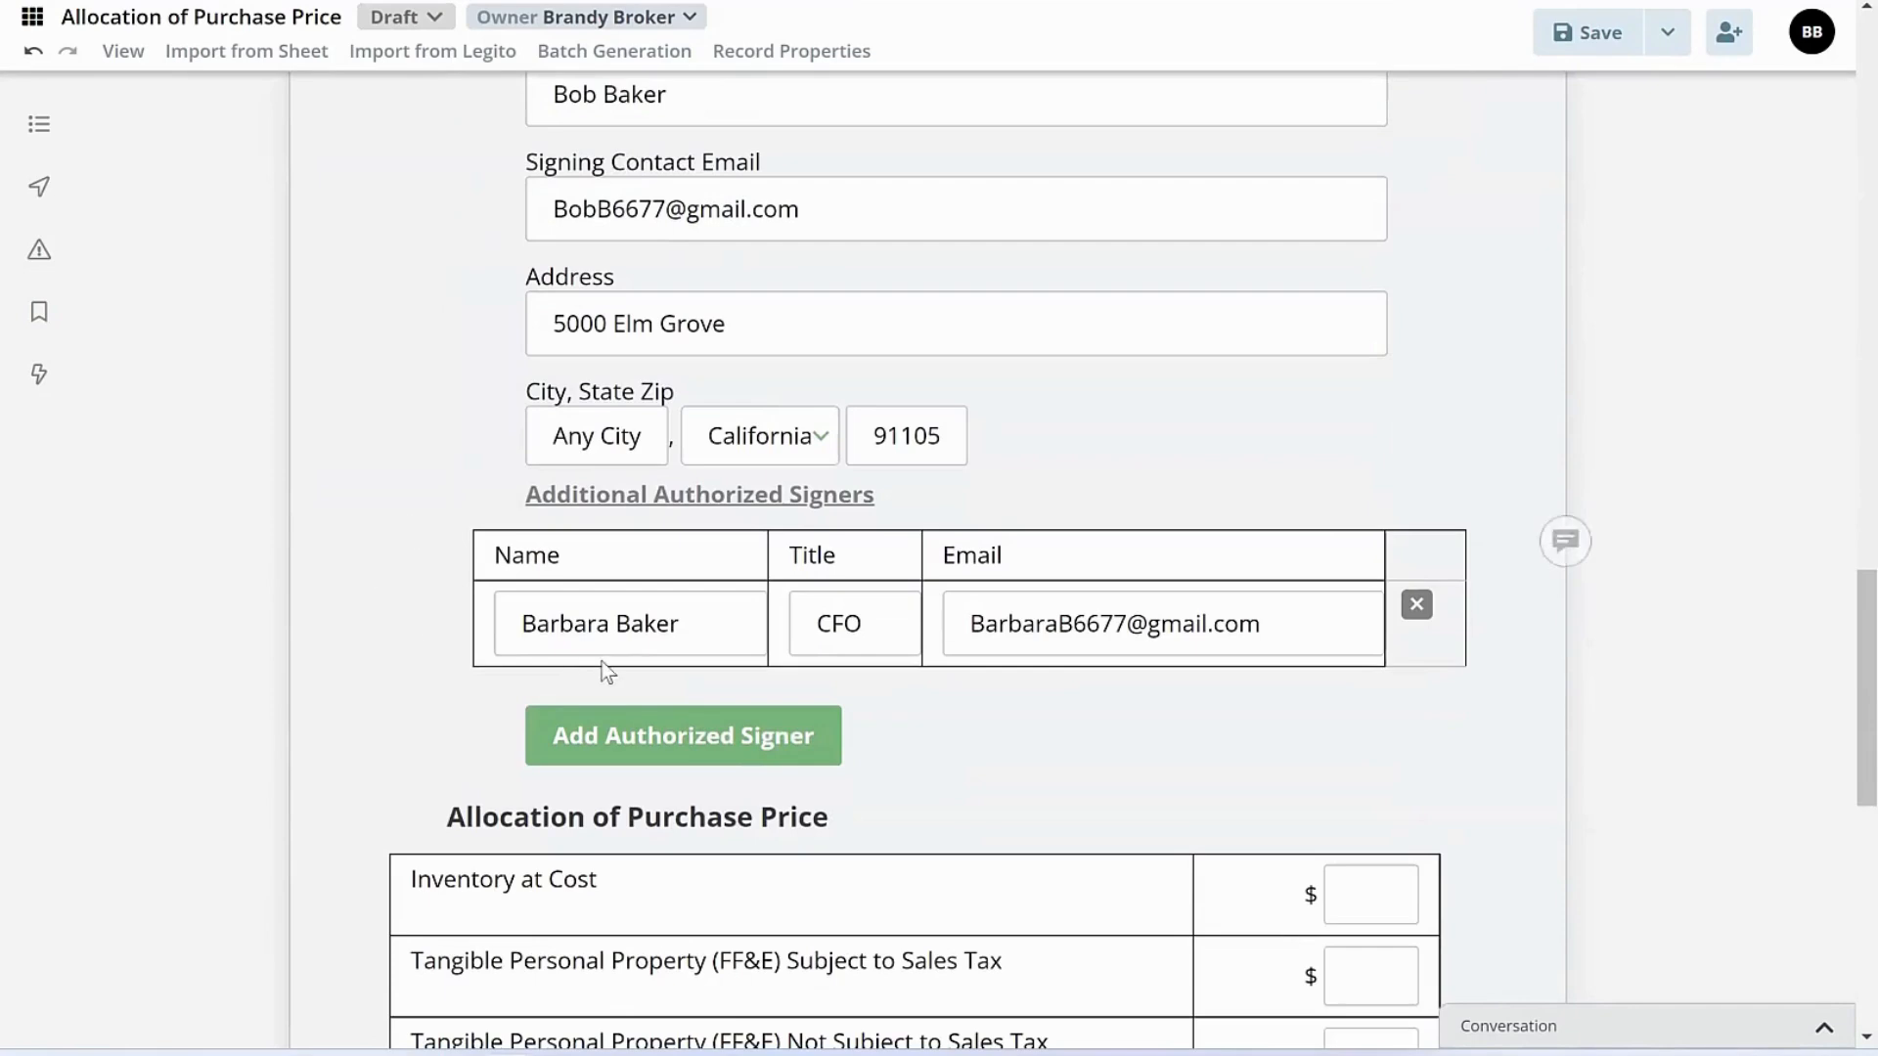
{"action": "scroll", "coordinate": [466, 667], "scroll_direction": "down", "scroll_amount": 5}
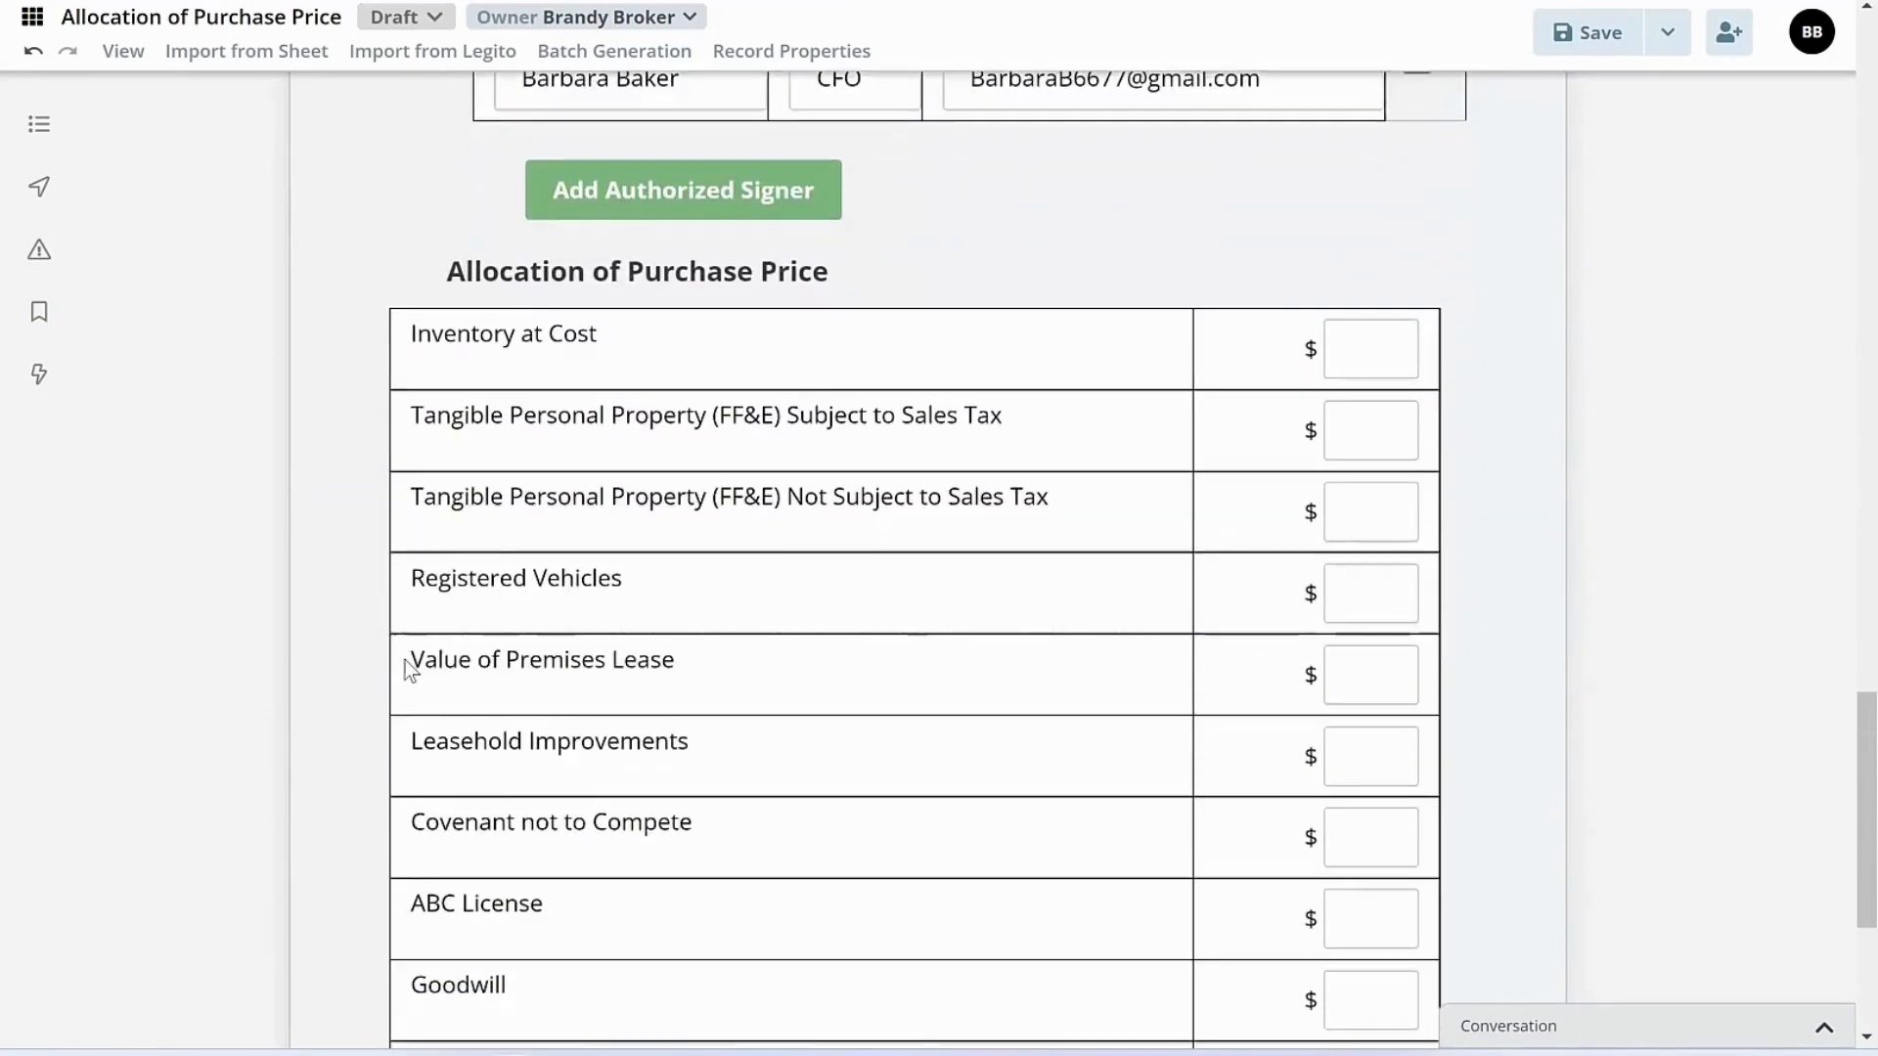
{"action": "scroll", "coordinate": [405, 660], "scroll_direction": "down", "scroll_amount": 1}
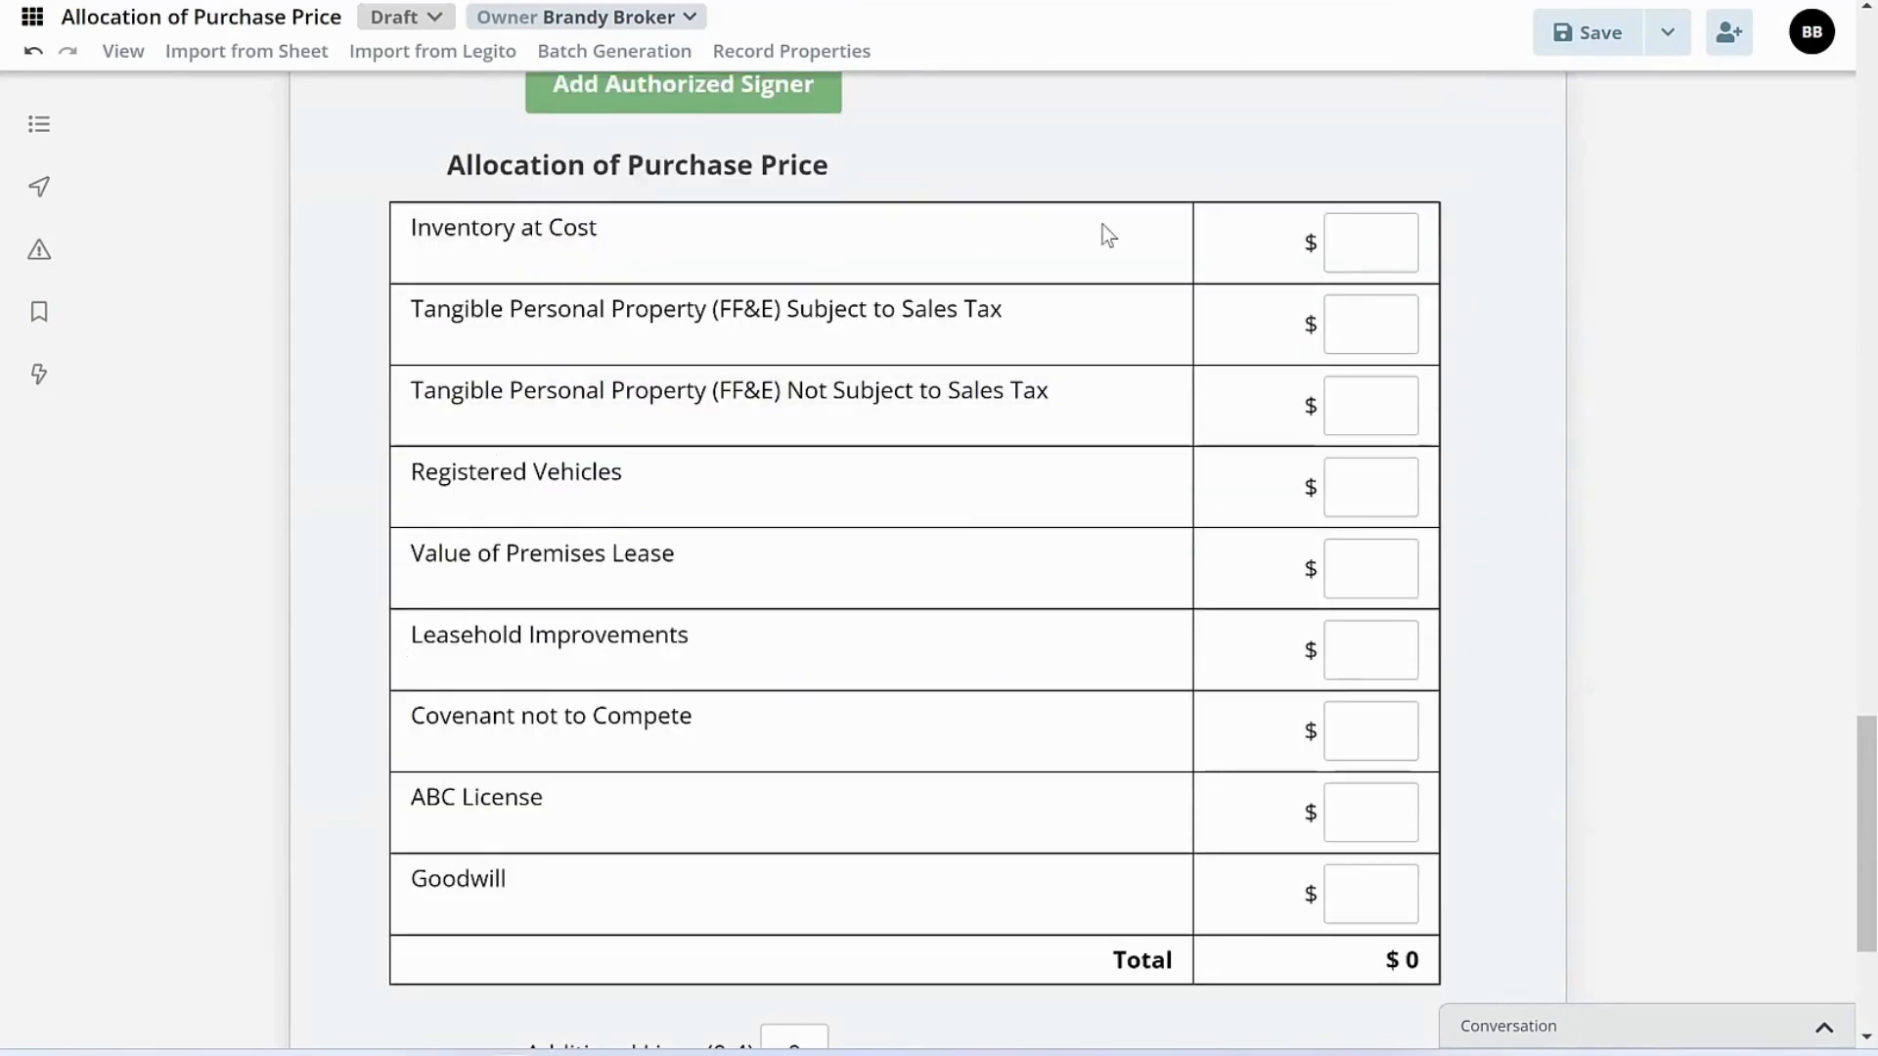
Set Inventory at Cost to 150,000 in the Allocation of Purchase Price table.
{"action": "left_click", "coordinate": [1356, 242]}
{"action": "type", "text": "150000"}
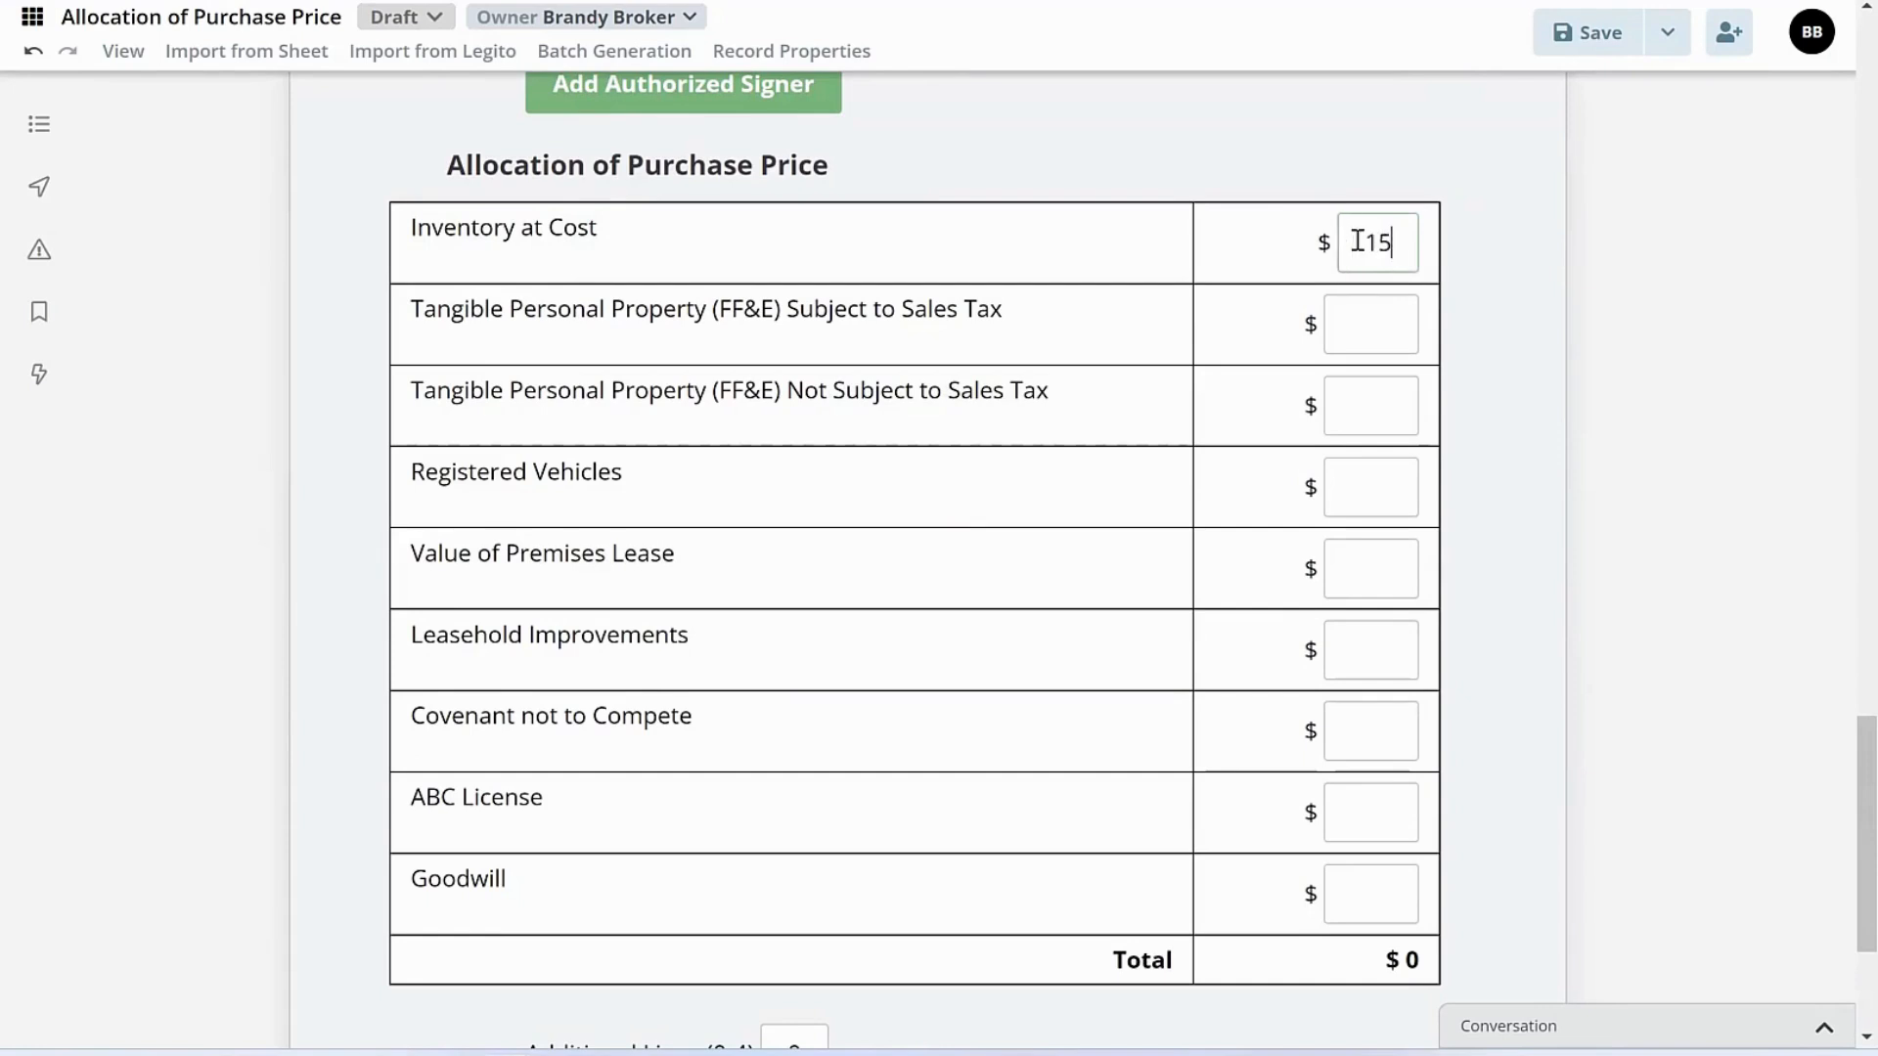
{"action": "left_click", "coordinate": [1359, 325]}
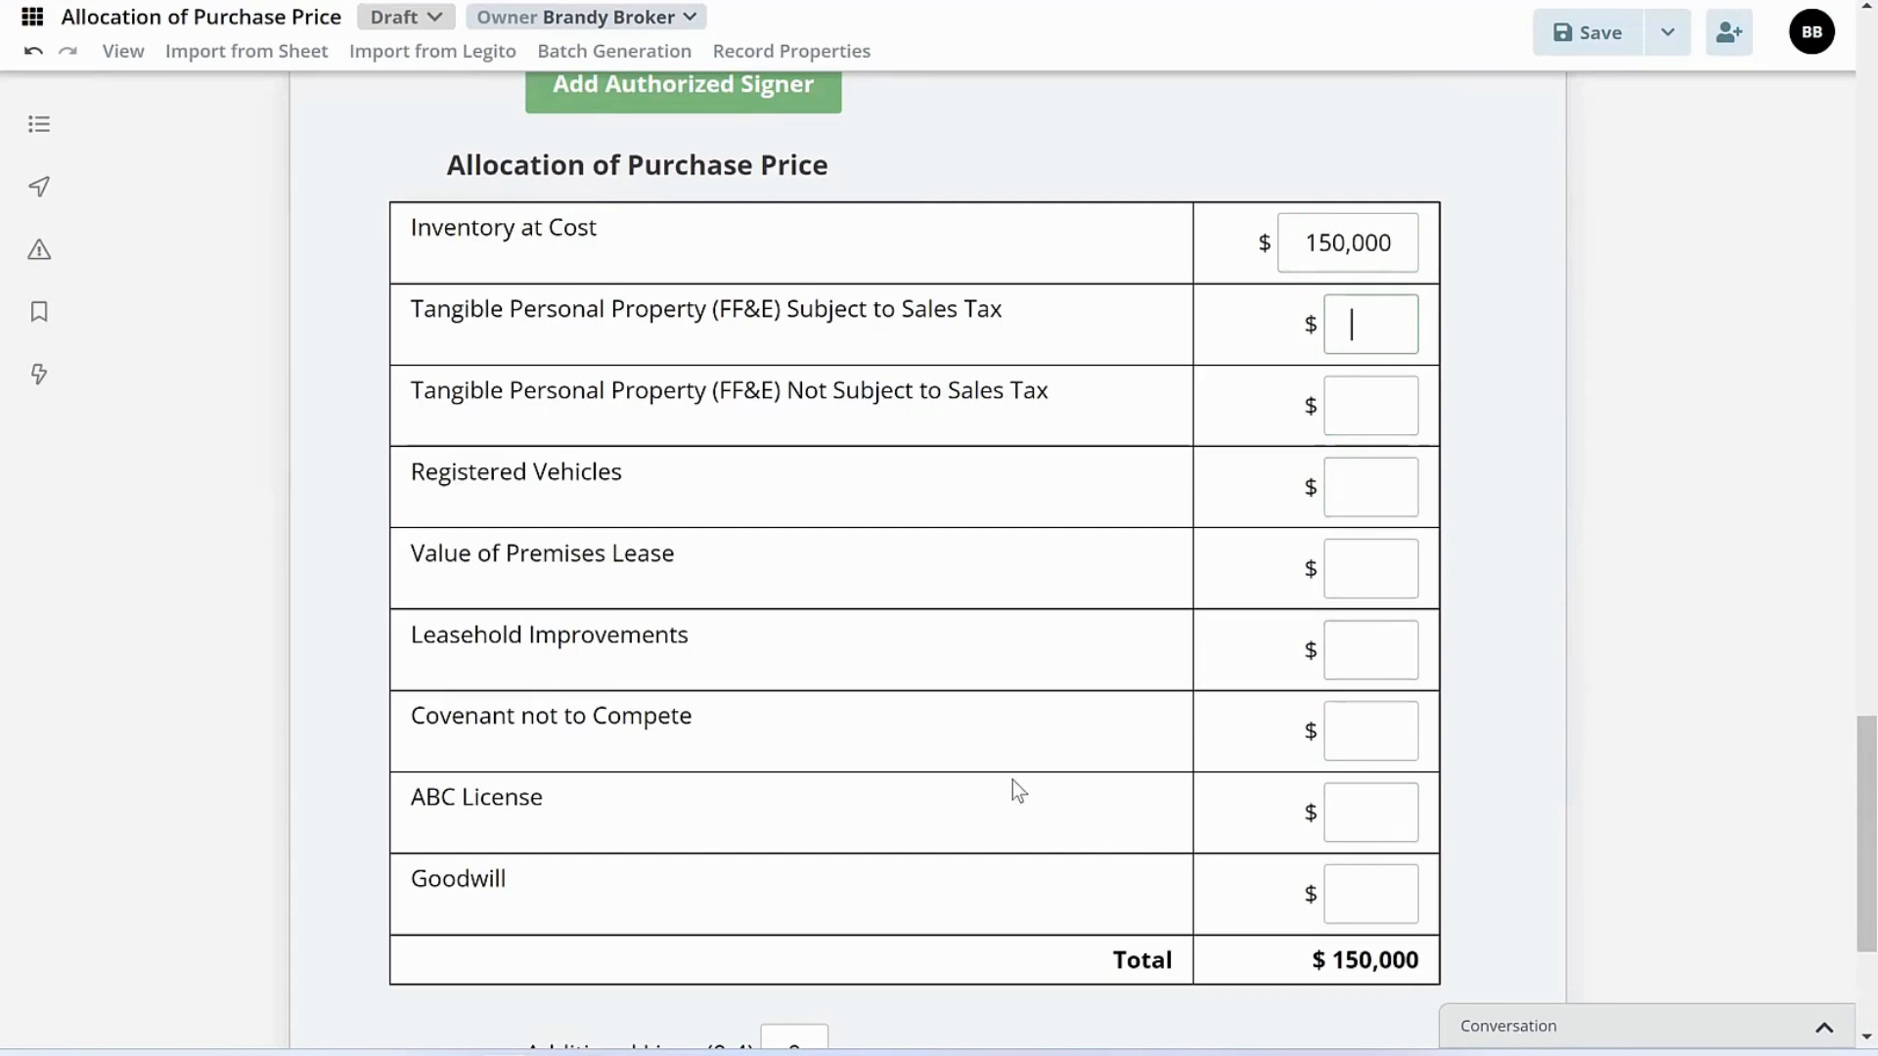
Examine the Additional Lines (0-4) setting below the allocation table and the remaining allocation rows.
{"action": "scroll", "coordinate": [1012, 778], "scroll_direction": "down", "scroll_amount": 3}
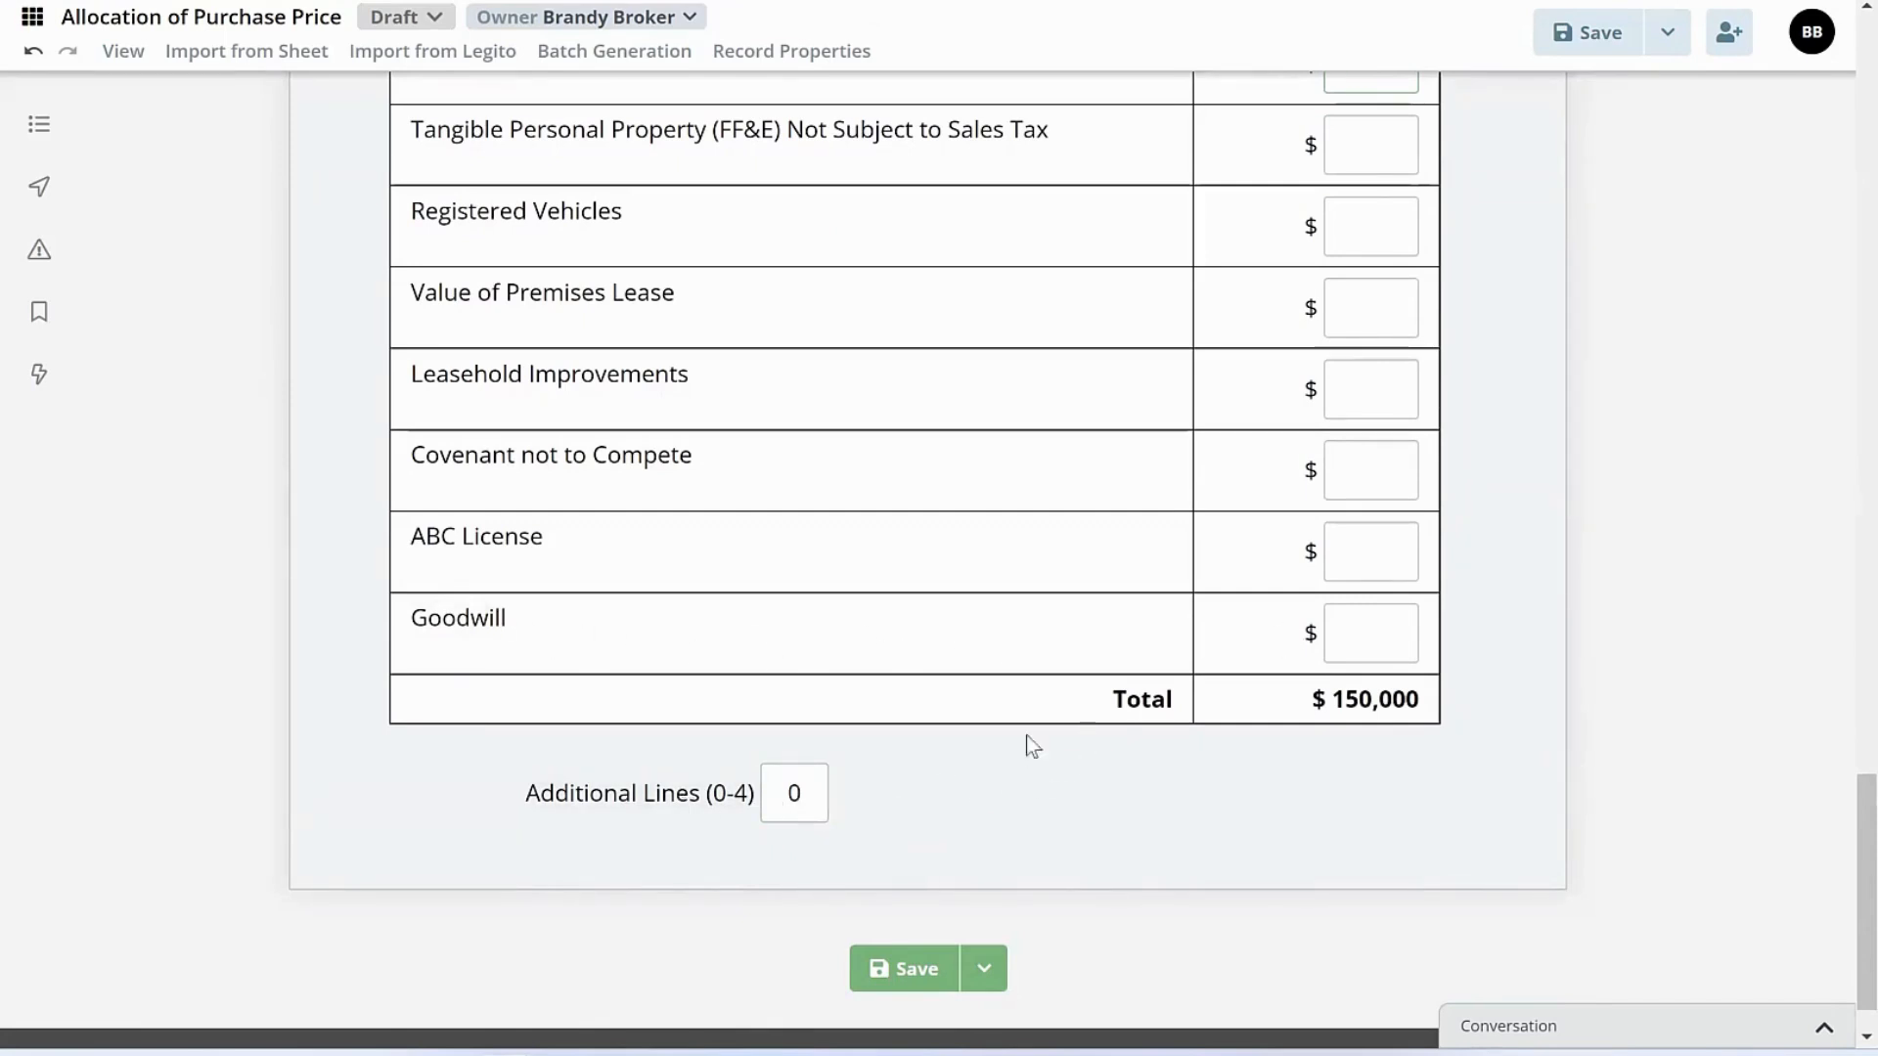
{"action": "double_click", "coordinate": [793, 794]}
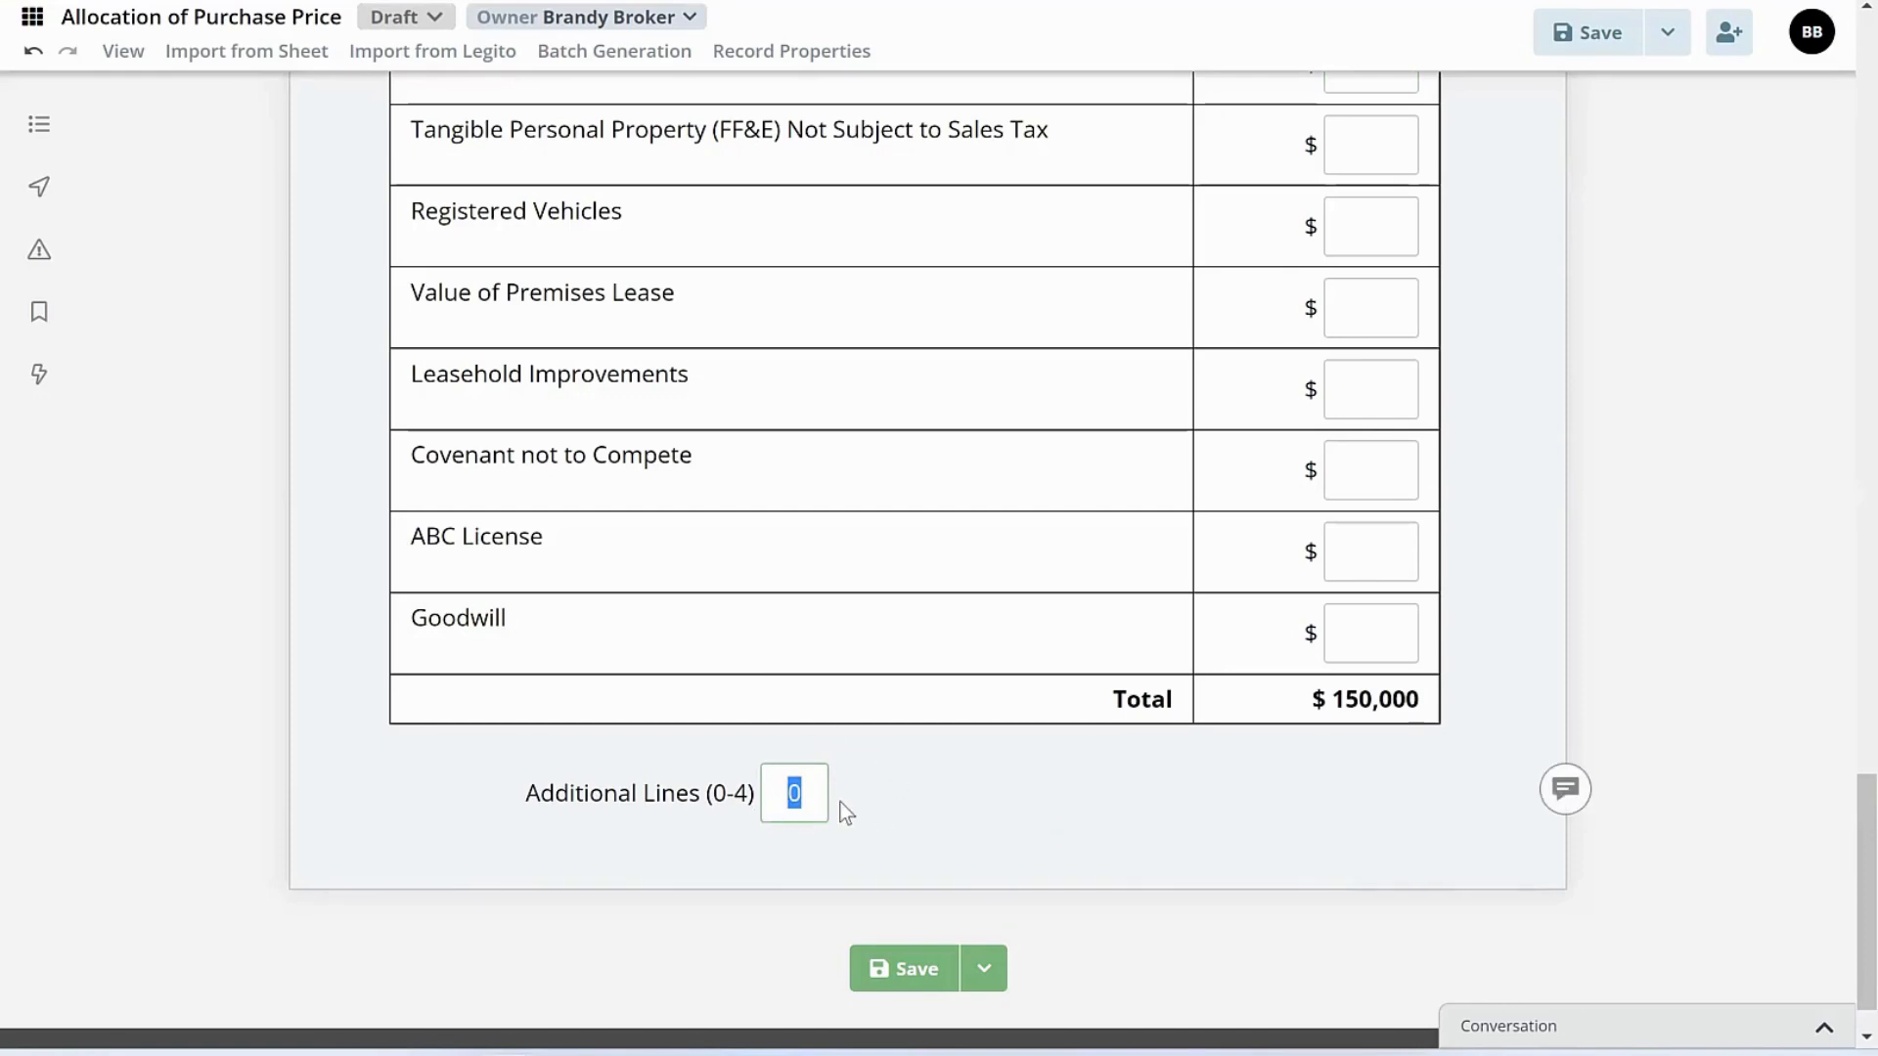
{"action": "left_click", "coordinate": [901, 810]}
{"action": "scroll", "coordinate": [871, 619], "scroll_direction": "up", "scroll_amount": 3}
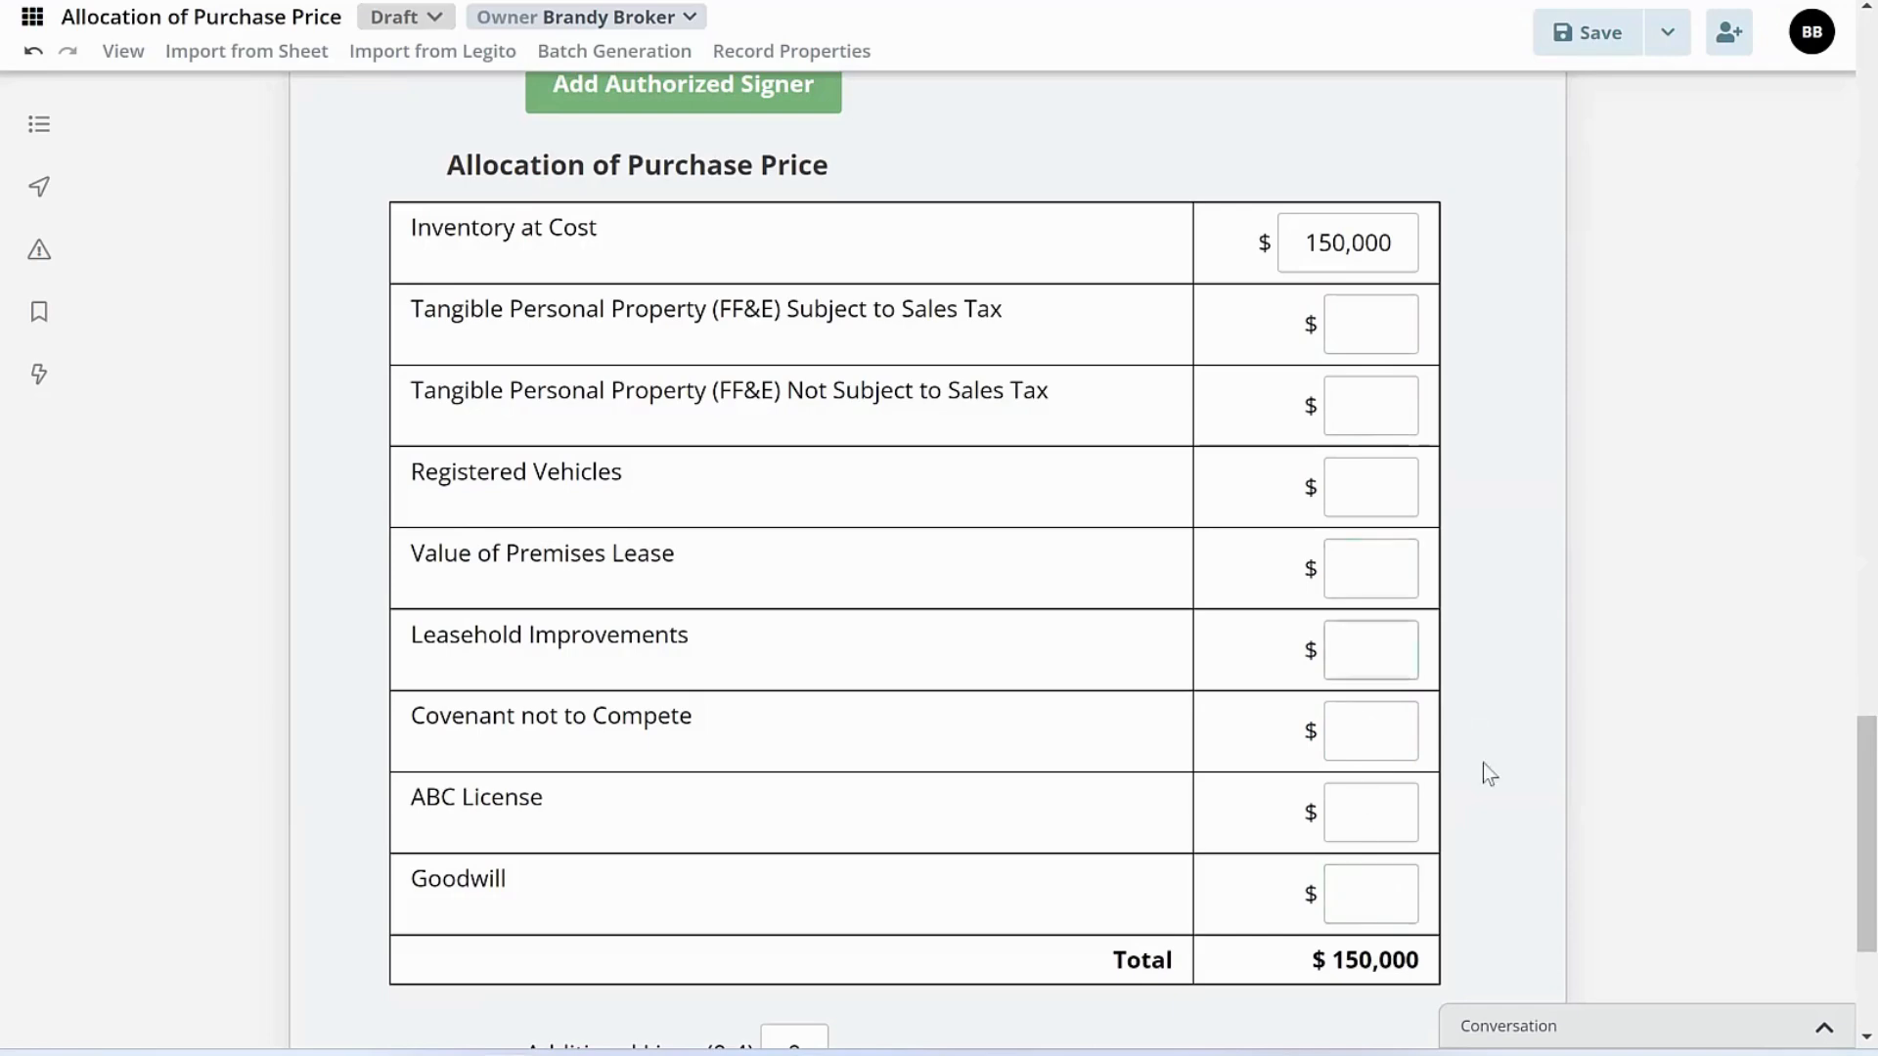
{"action": "scroll", "coordinate": [1530, 784], "scroll_direction": "down", "scroll_amount": 3}
Save the allocation document and check its PDF print preview from the heading to the signature lines.
{"action": "scroll", "coordinate": [1531, 782], "scroll_direction": "up", "scroll_amount": 10}
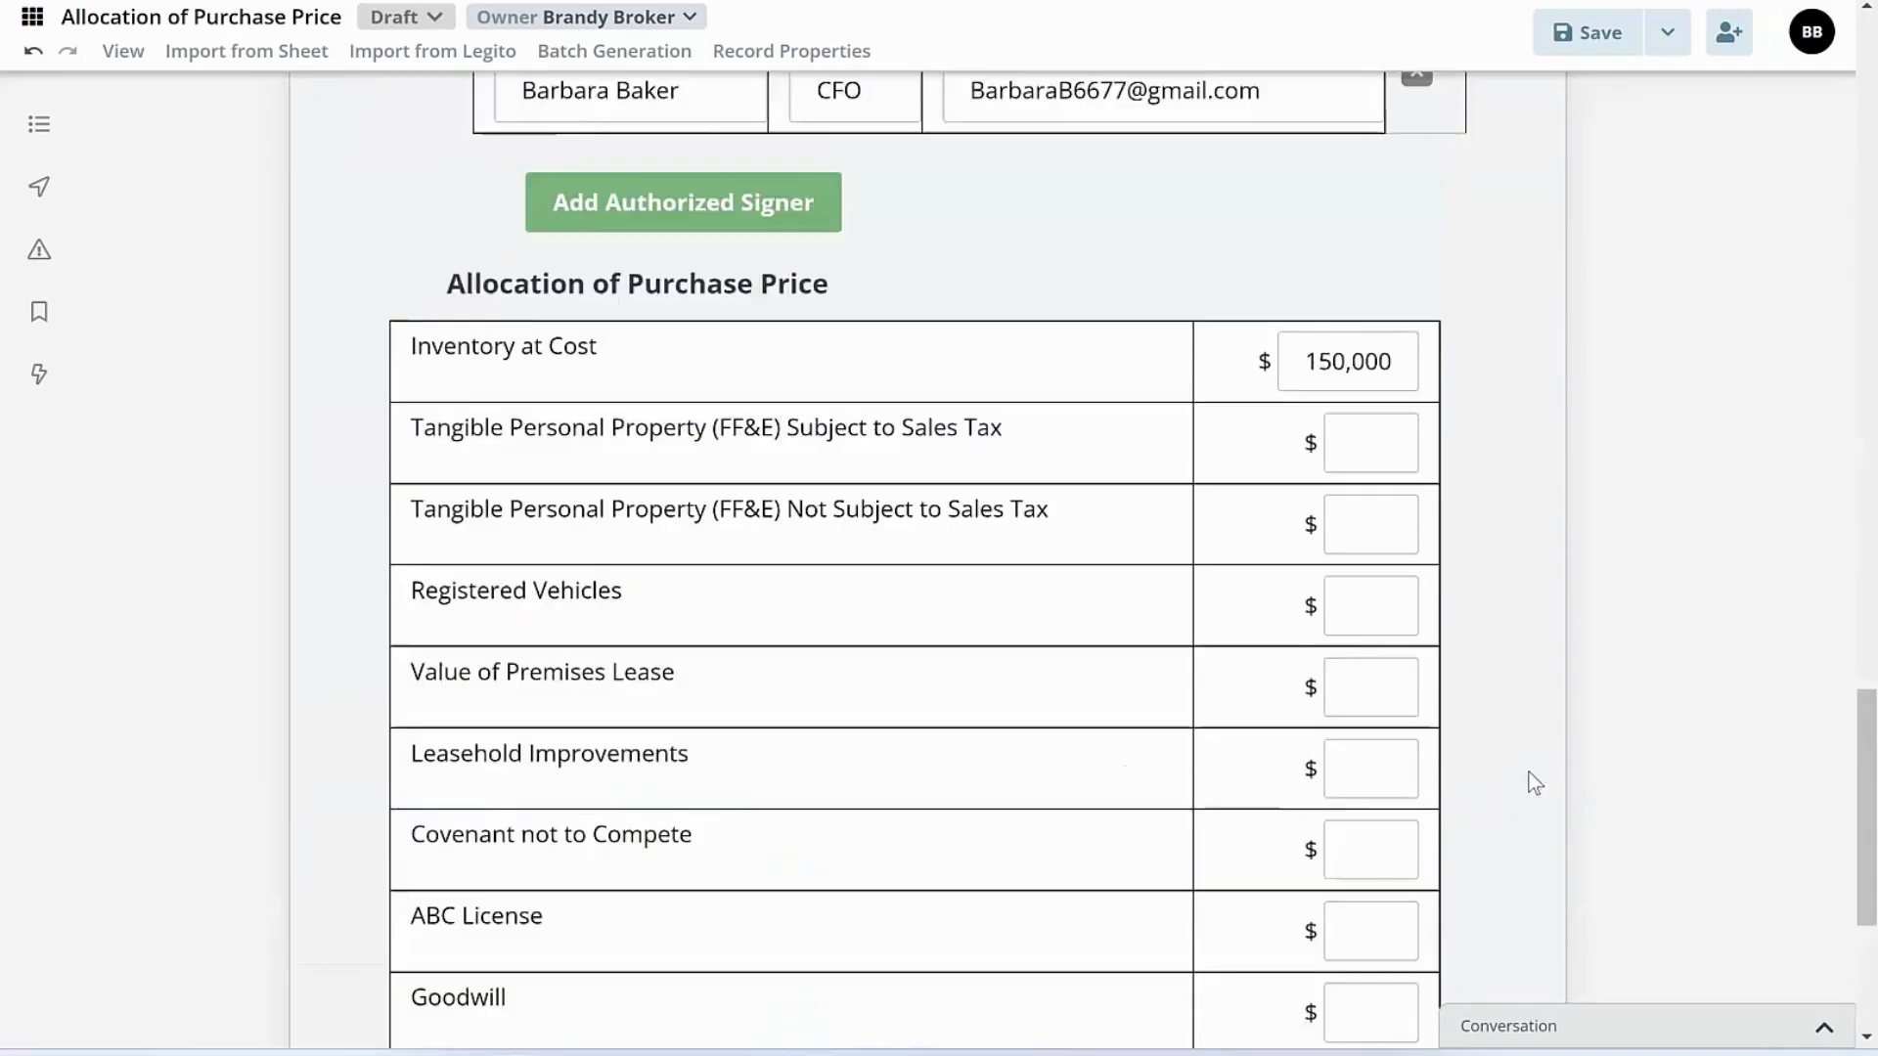
{"action": "left_click", "coordinate": [1570, 44]}
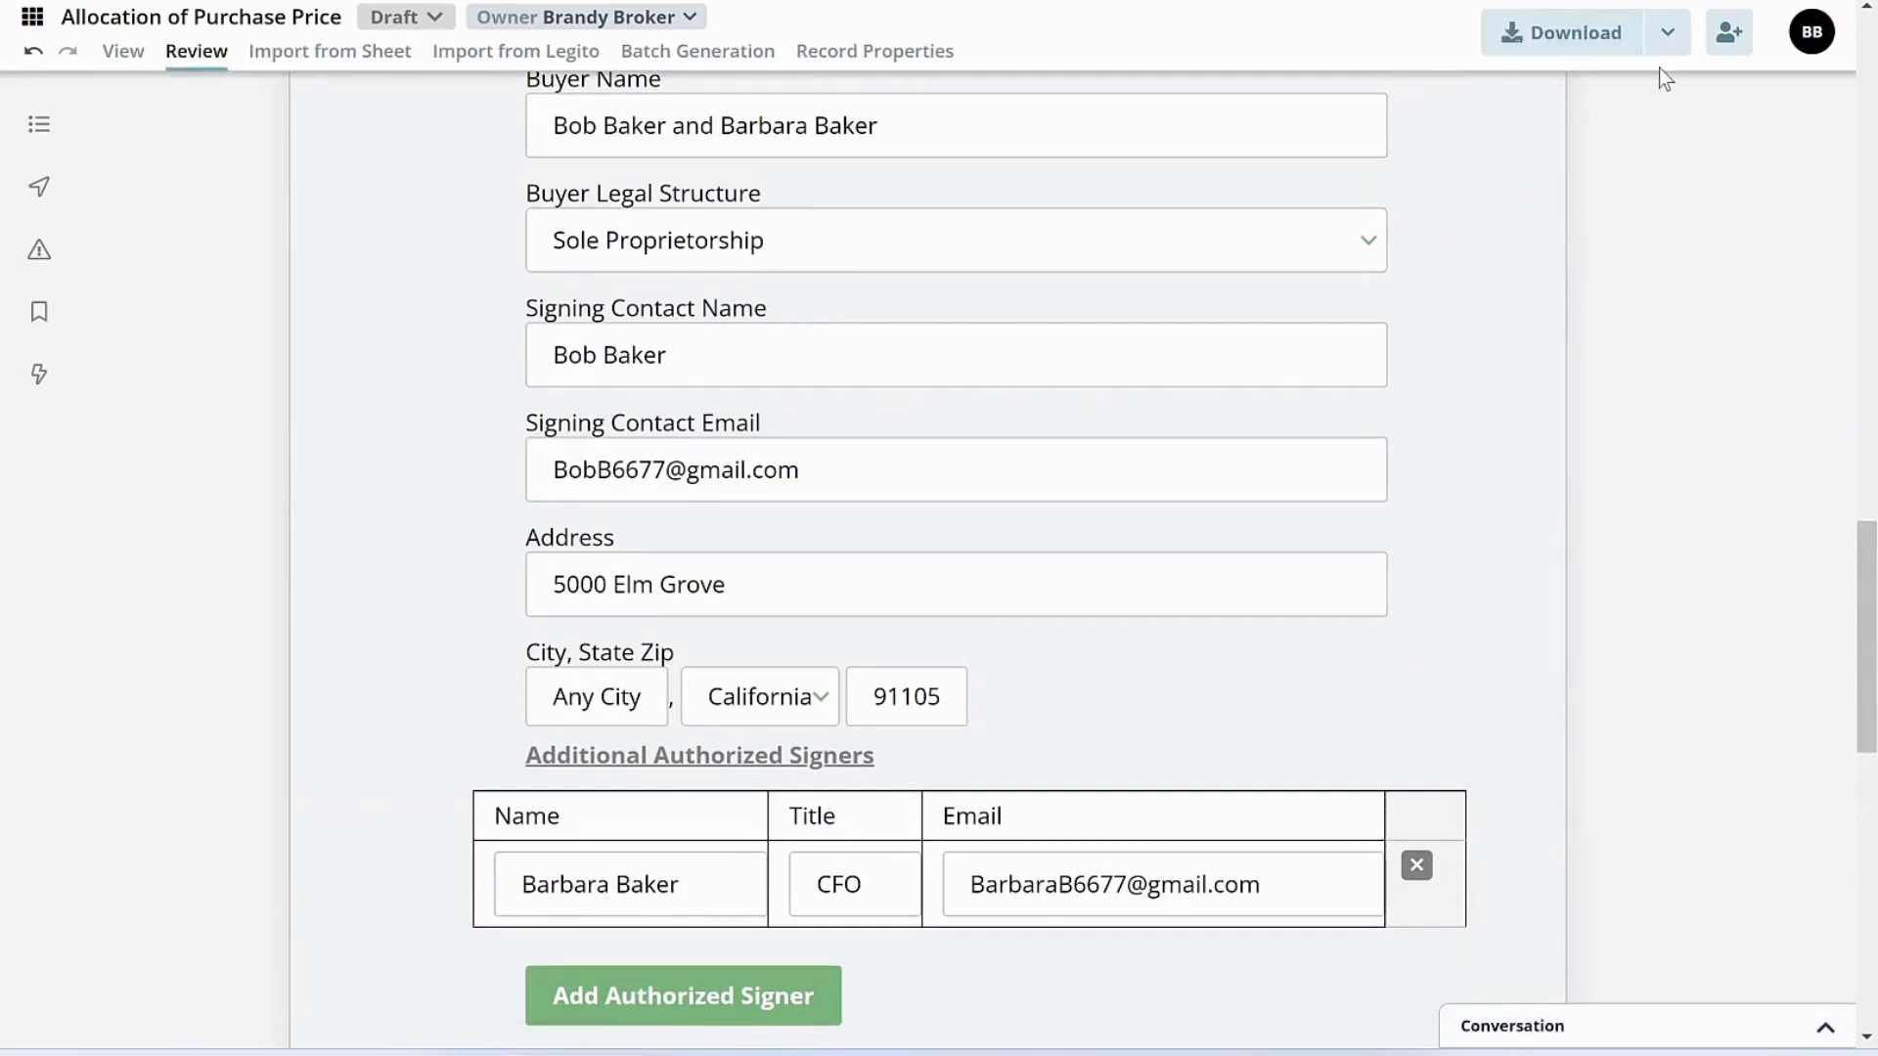
{"action": "left_click", "coordinate": [1666, 35]}
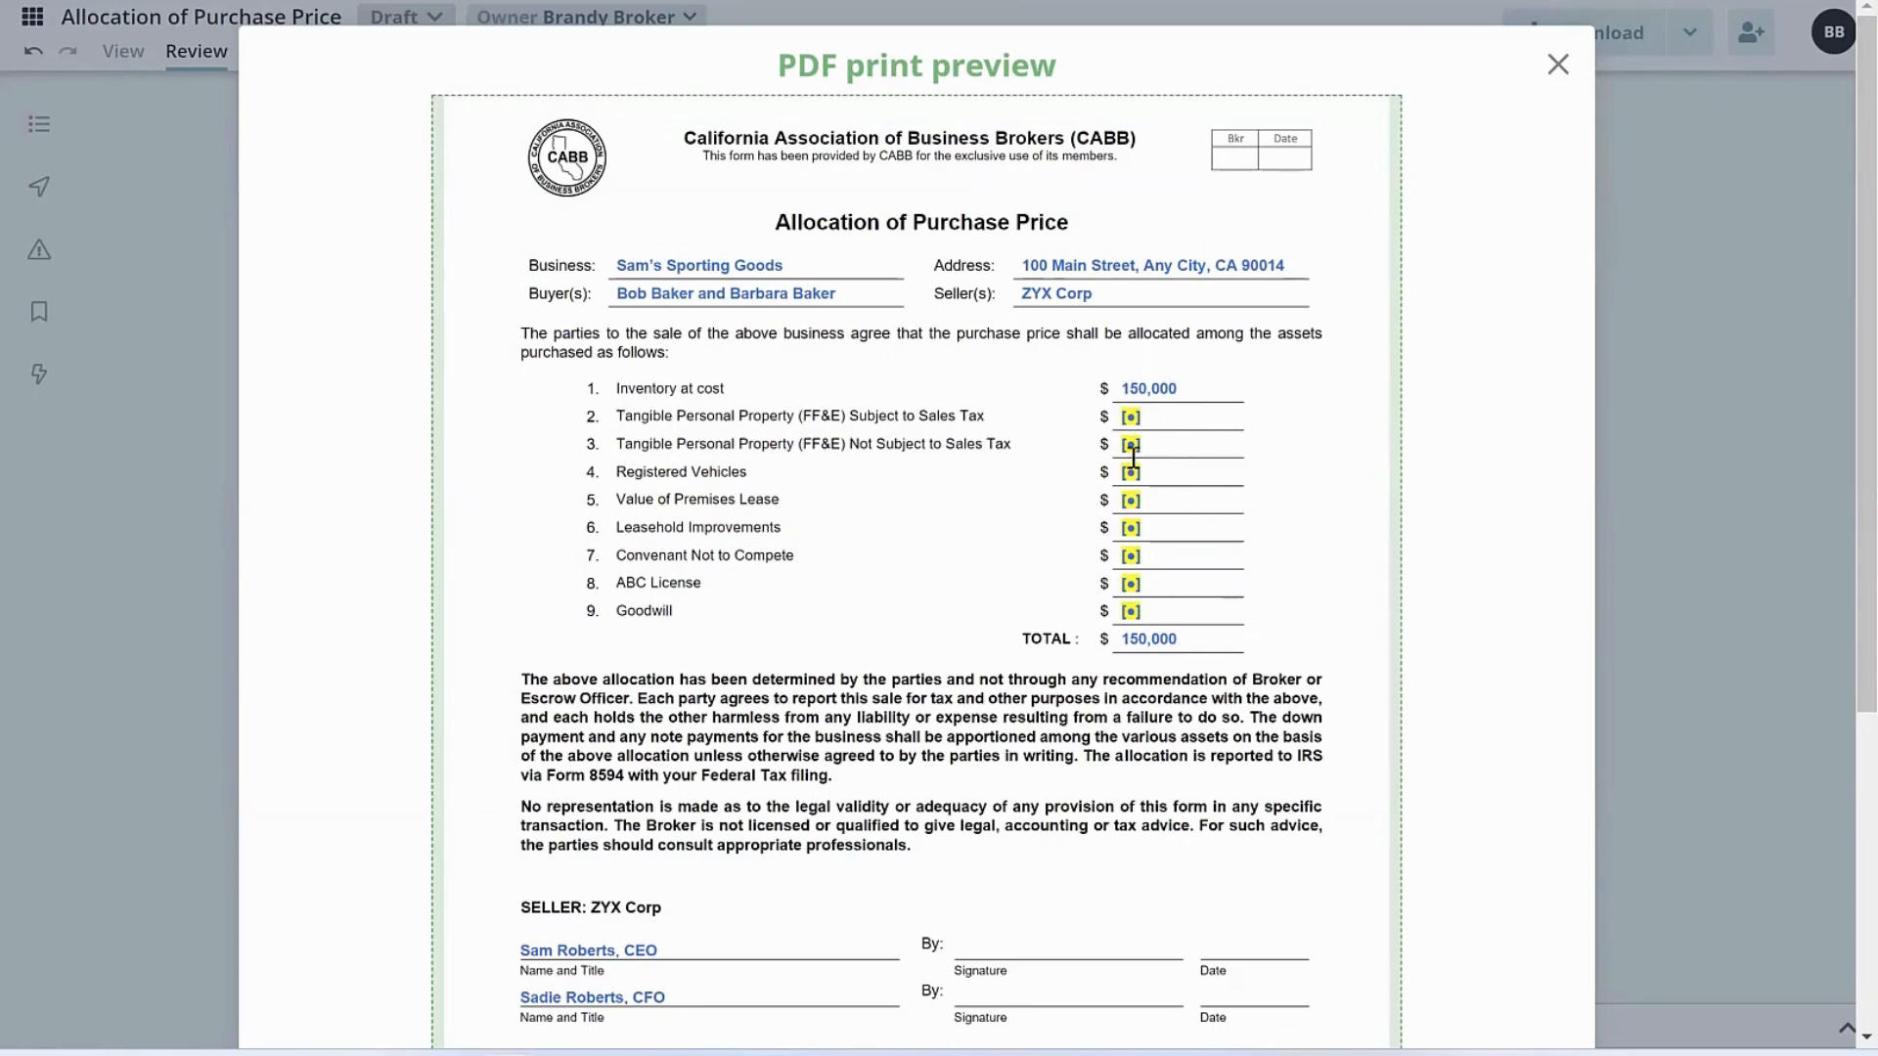
{"action": "scroll", "coordinate": [1095, 427], "scroll_direction": "down", "scroll_amount": 4}
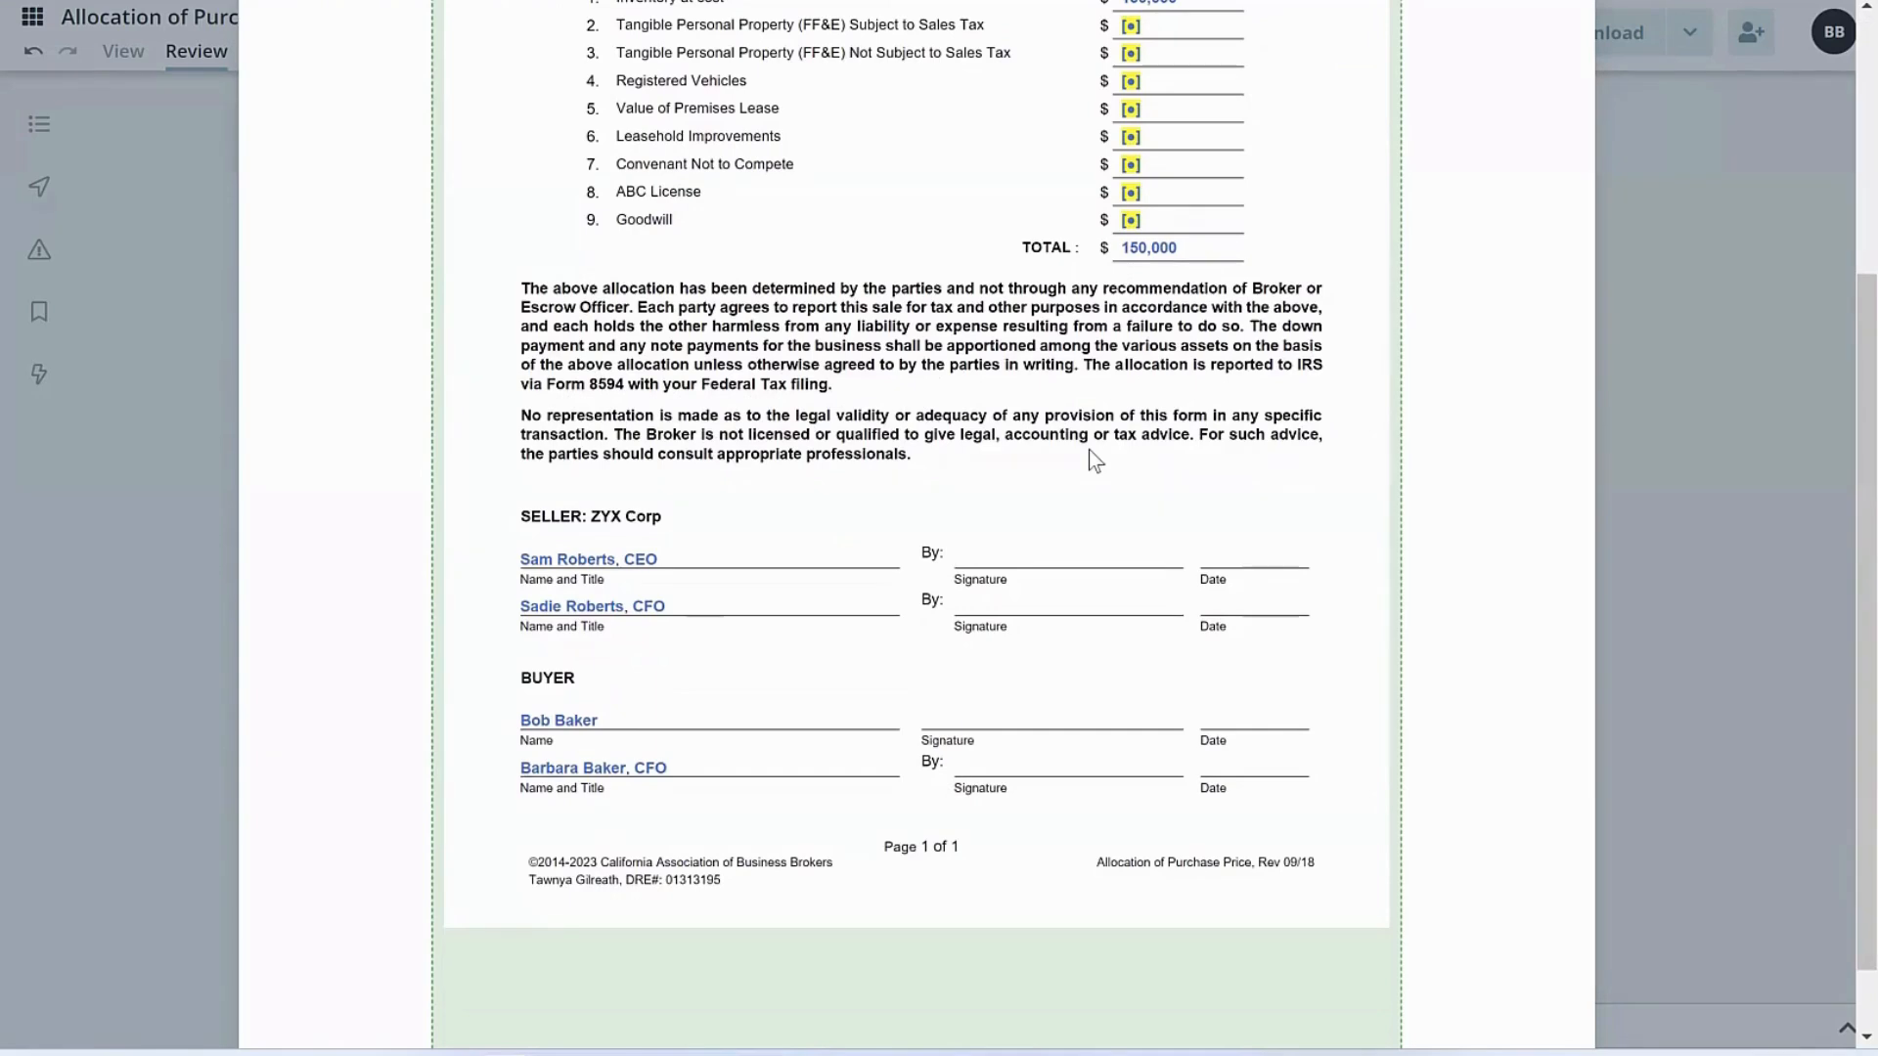
{"action": "scroll", "coordinate": [1086, 484], "scroll_direction": "up", "scroll_amount": 4}
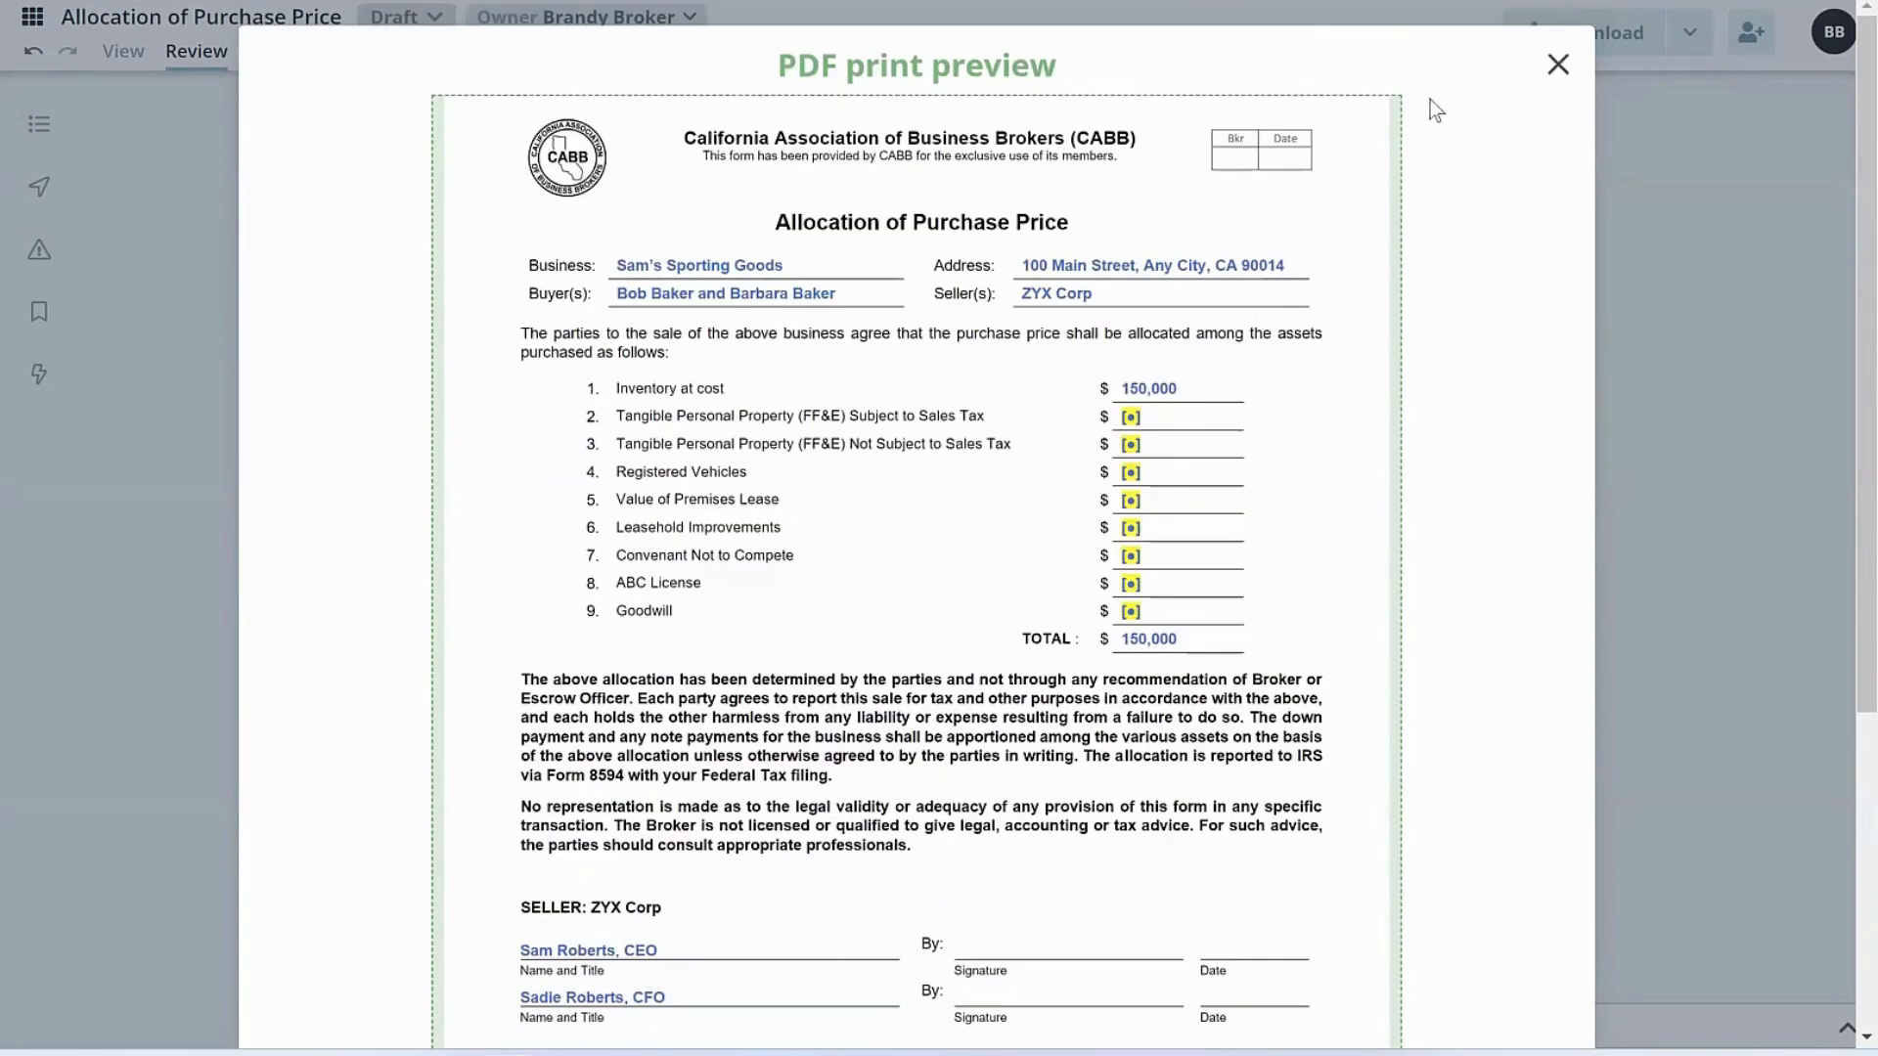
{"action": "left_click", "coordinate": [1556, 64]}
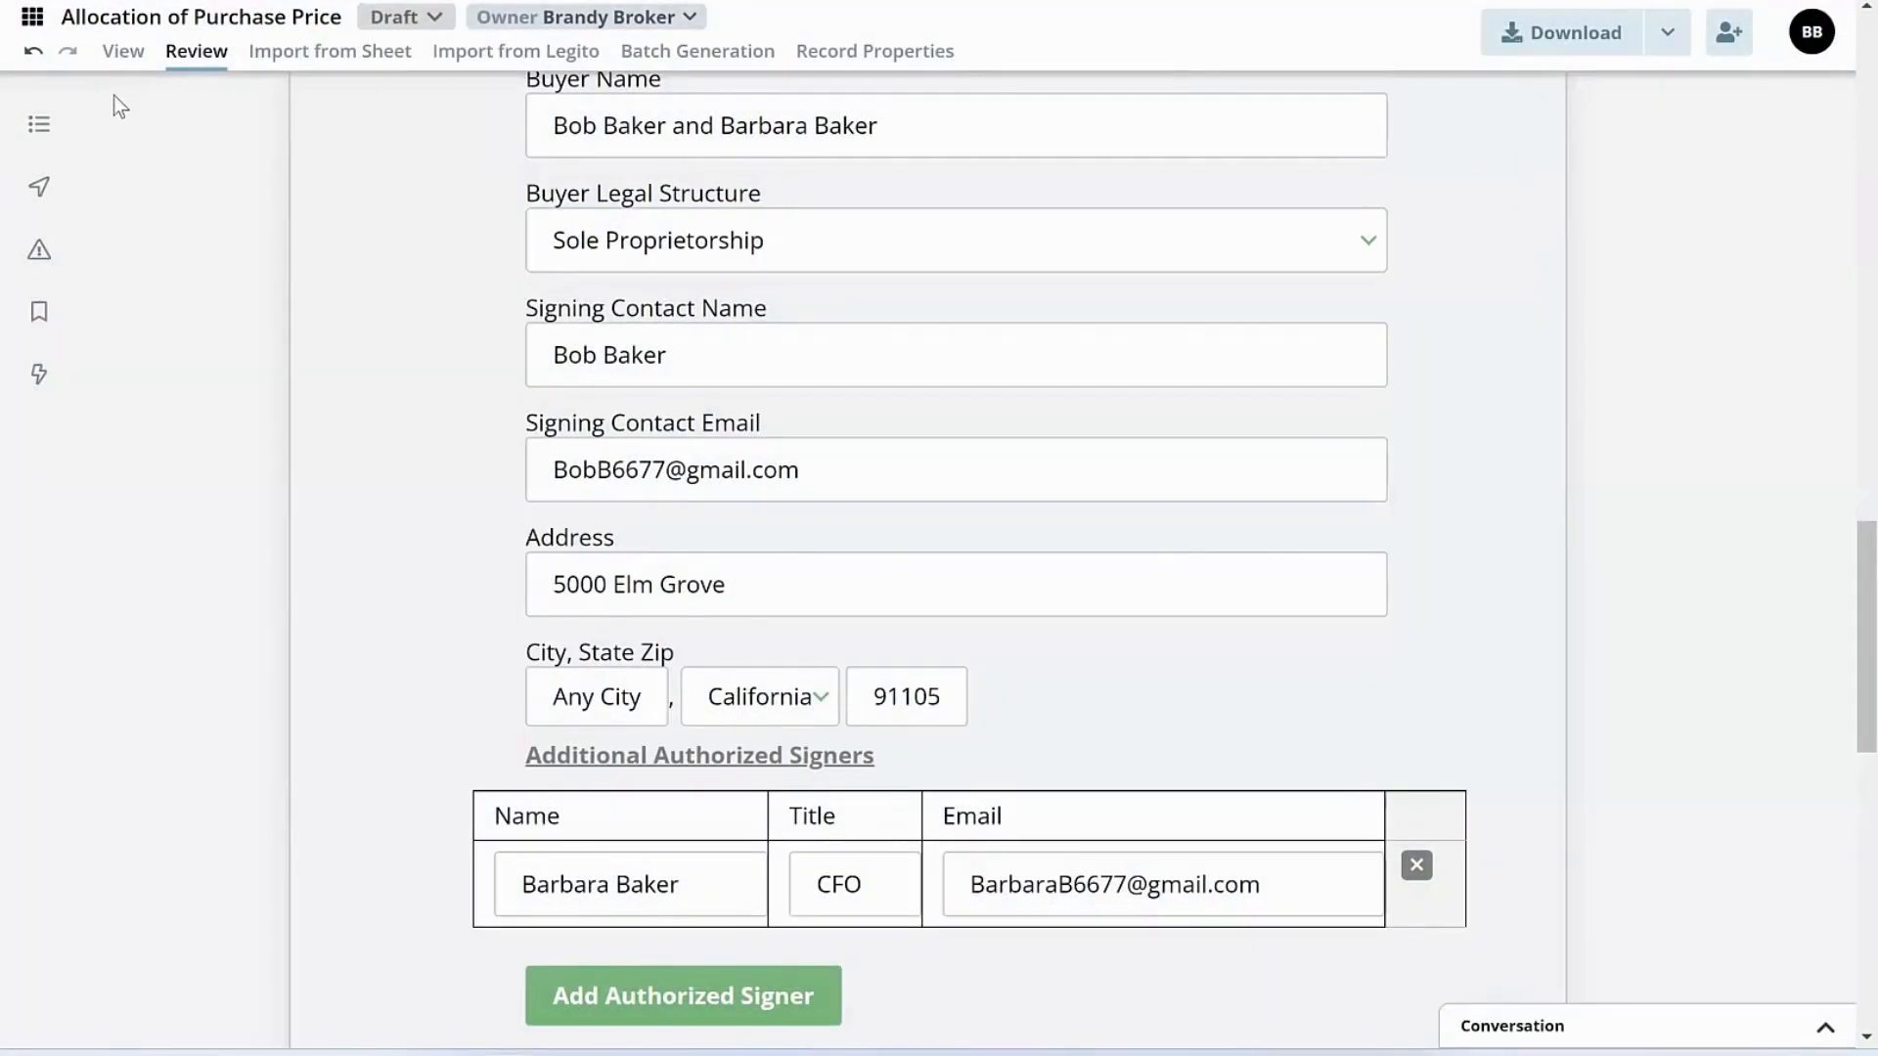
Open the site navigation from the Allocation of Purchase Price document.
{"action": "left_click", "coordinate": [32, 18]}
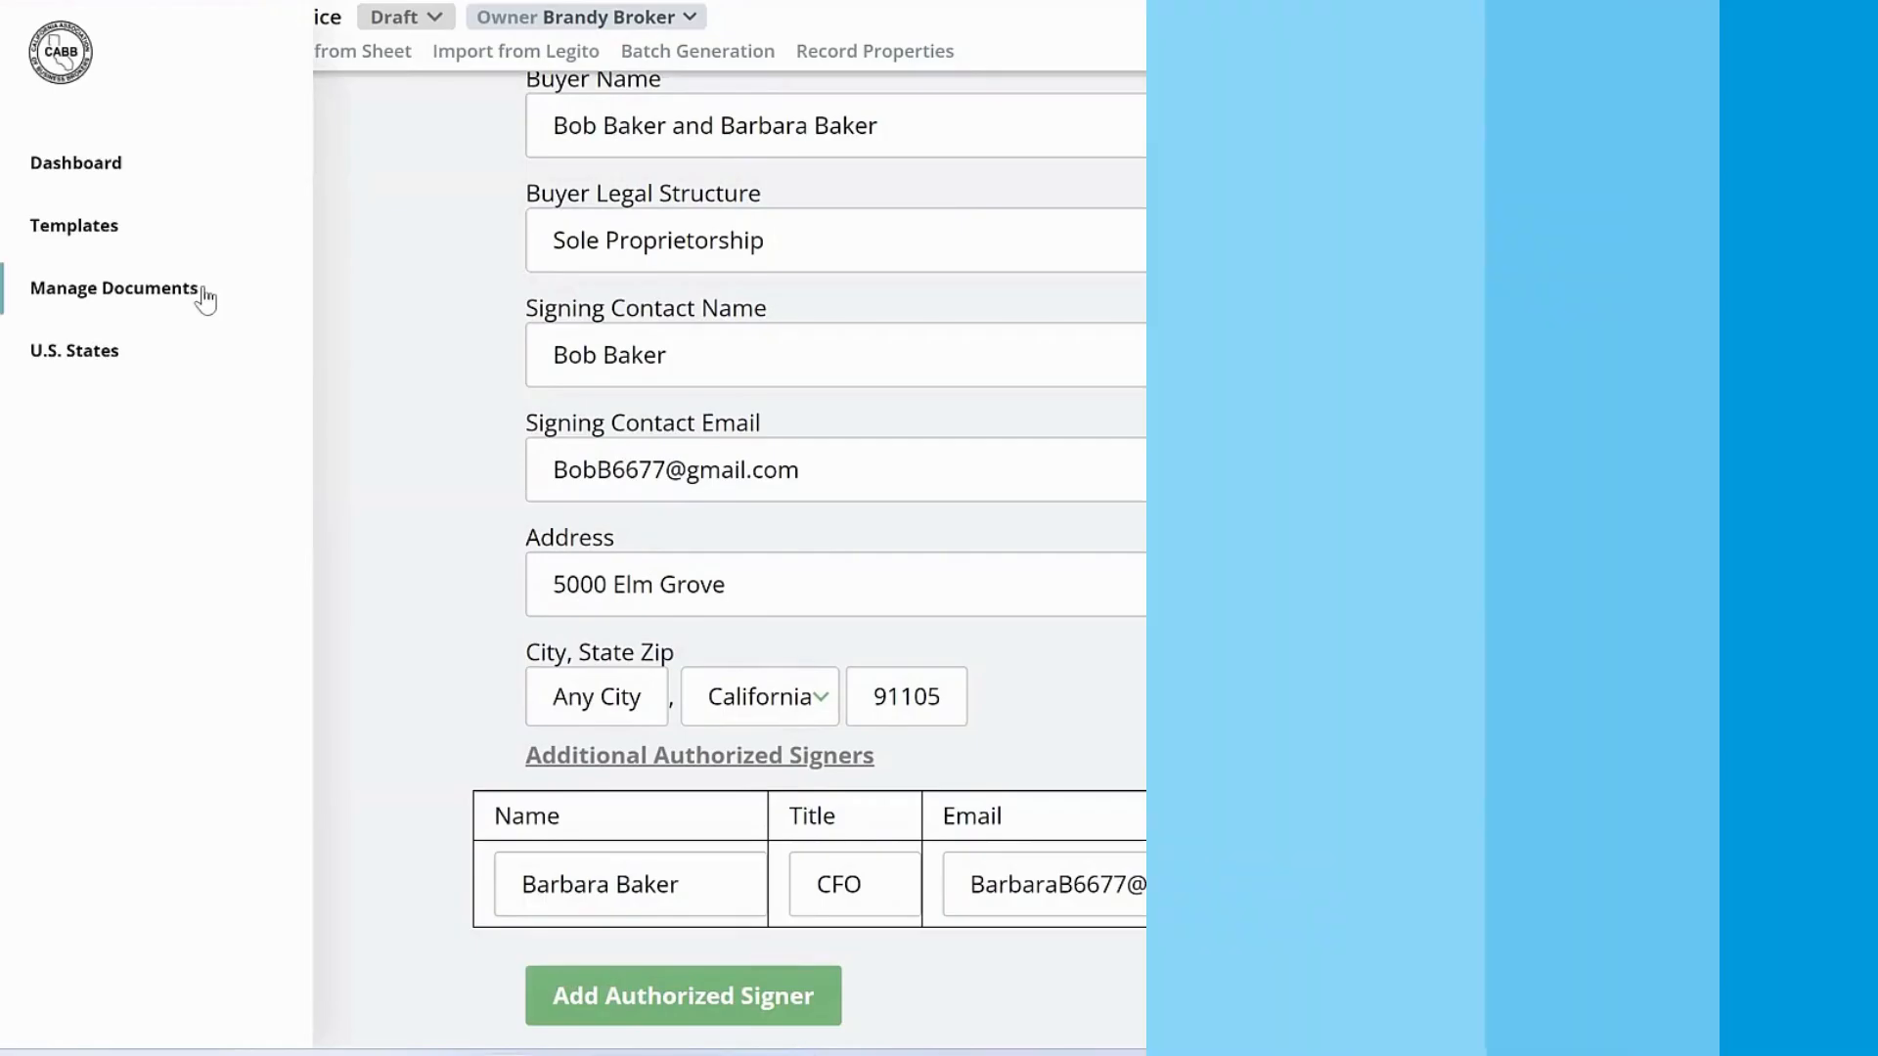